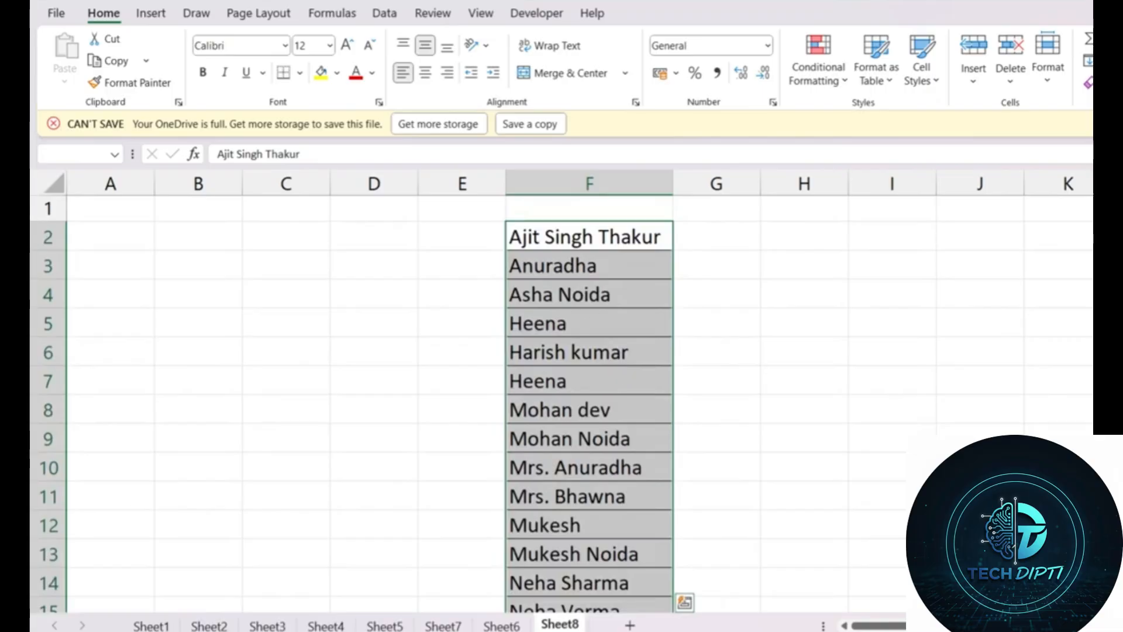
Step: Run Remove Duplicates on column F, removing 2 duplicate names and keeping 18 unique values
click(388, 16)
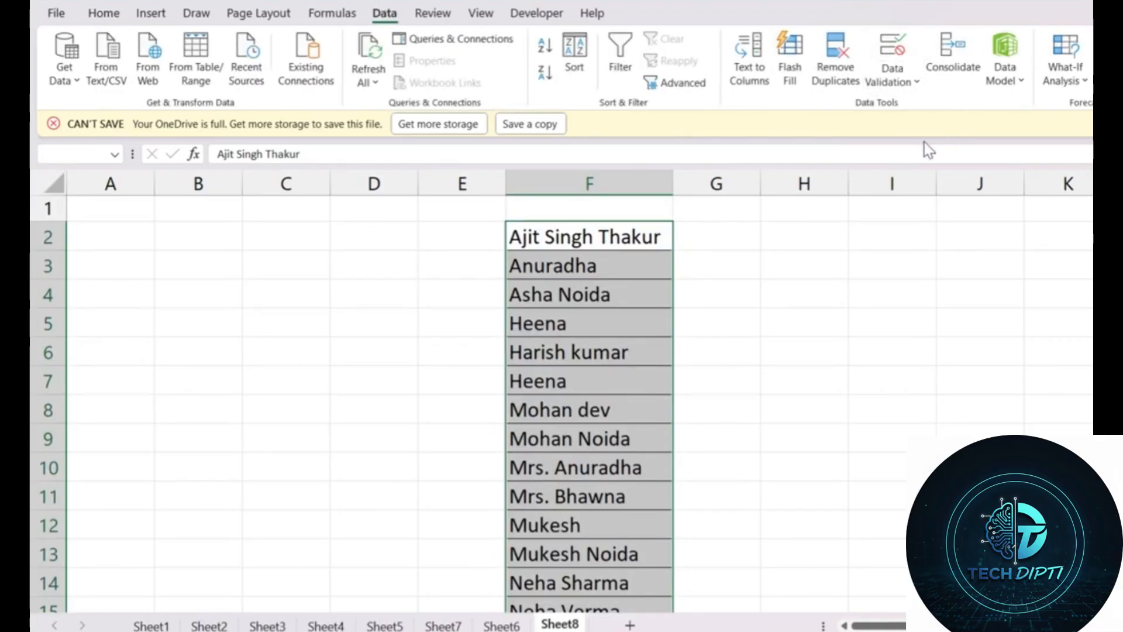
click(835, 73)
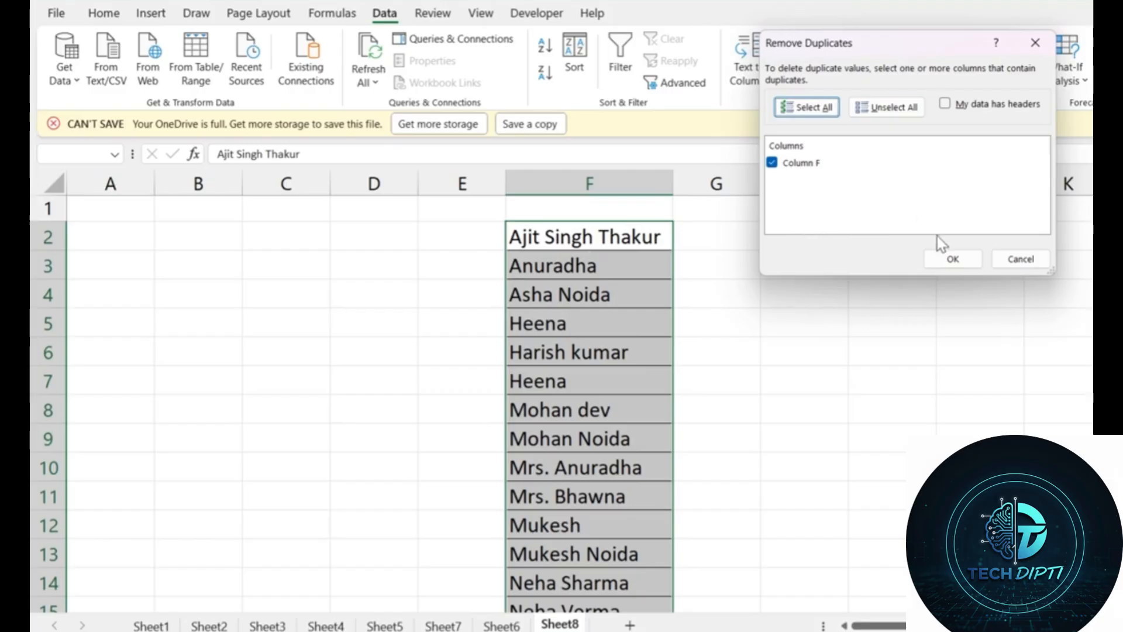
click(953, 259)
click(954, 259)
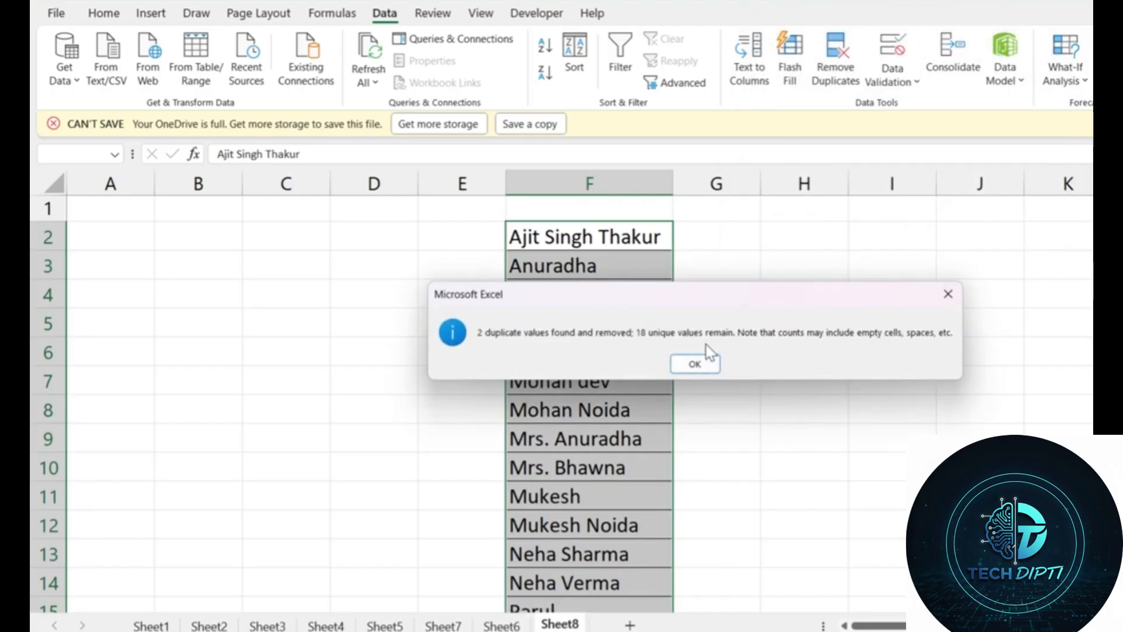
Step: Dismiss the results message and delete empty columns D:E so the names list shifts into column D
click(700, 365)
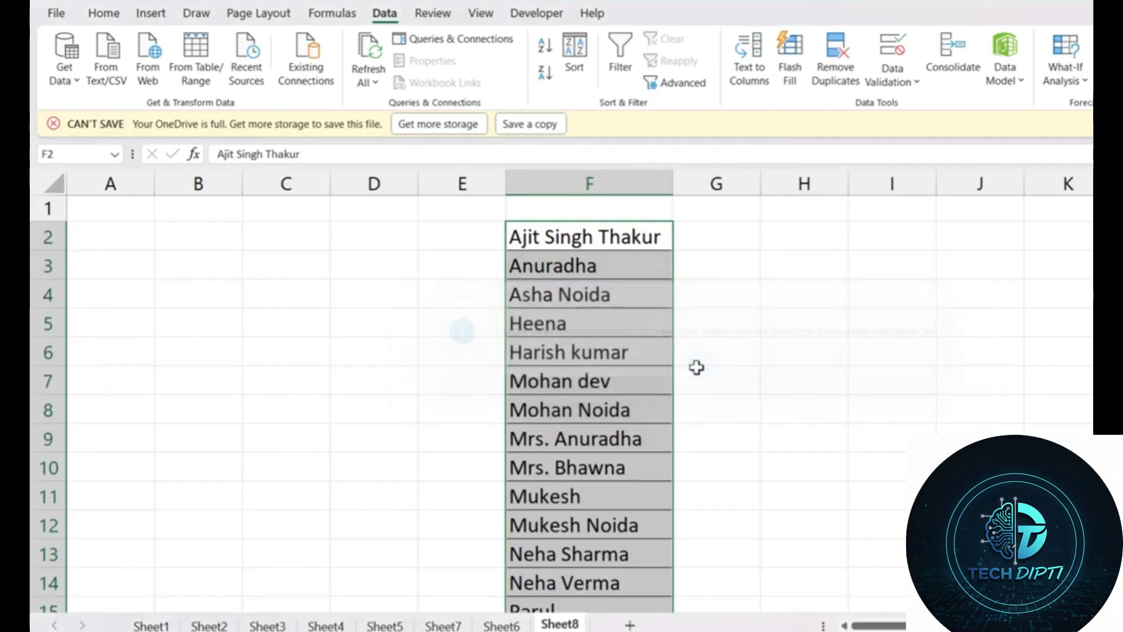
scroll(743, 380, down, 5)
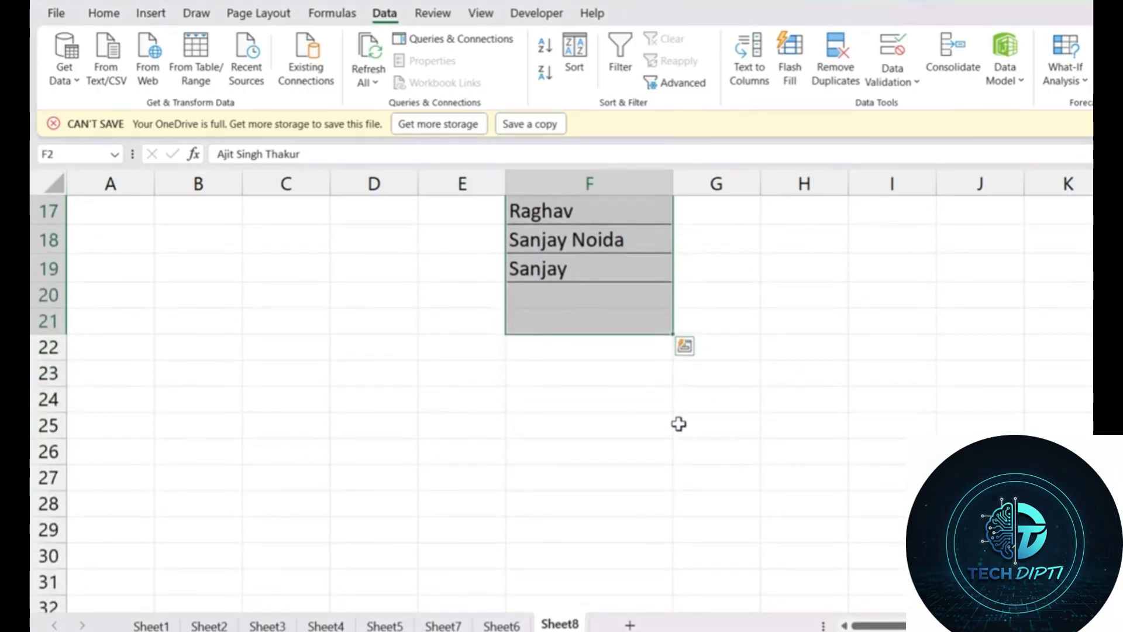
scroll(755, 471, up, 5)
scroll(757, 473, down, 4)
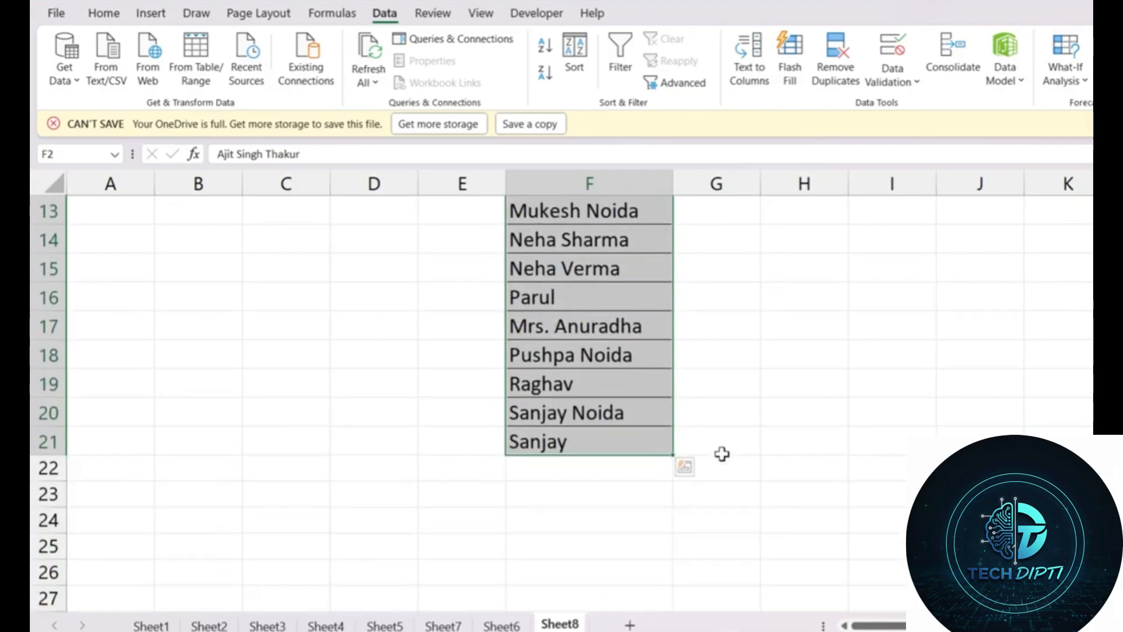
scroll(730, 464, up, 4)
click(833, 437)
drag(421, 179, 381, 165)
key(ctrl+minus)
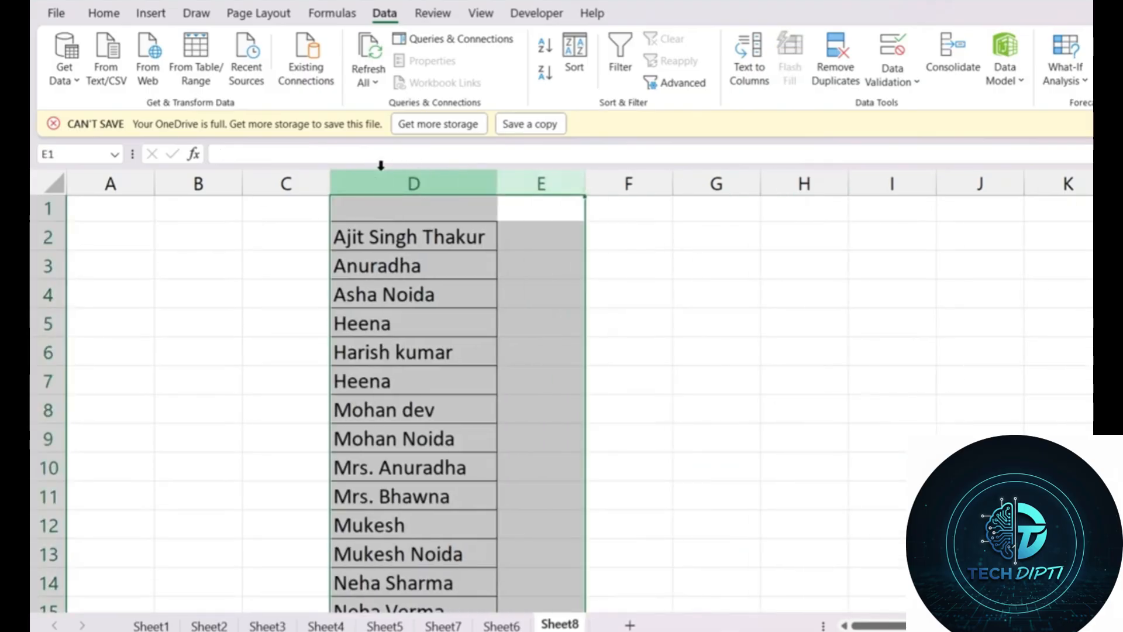
click(825, 270)
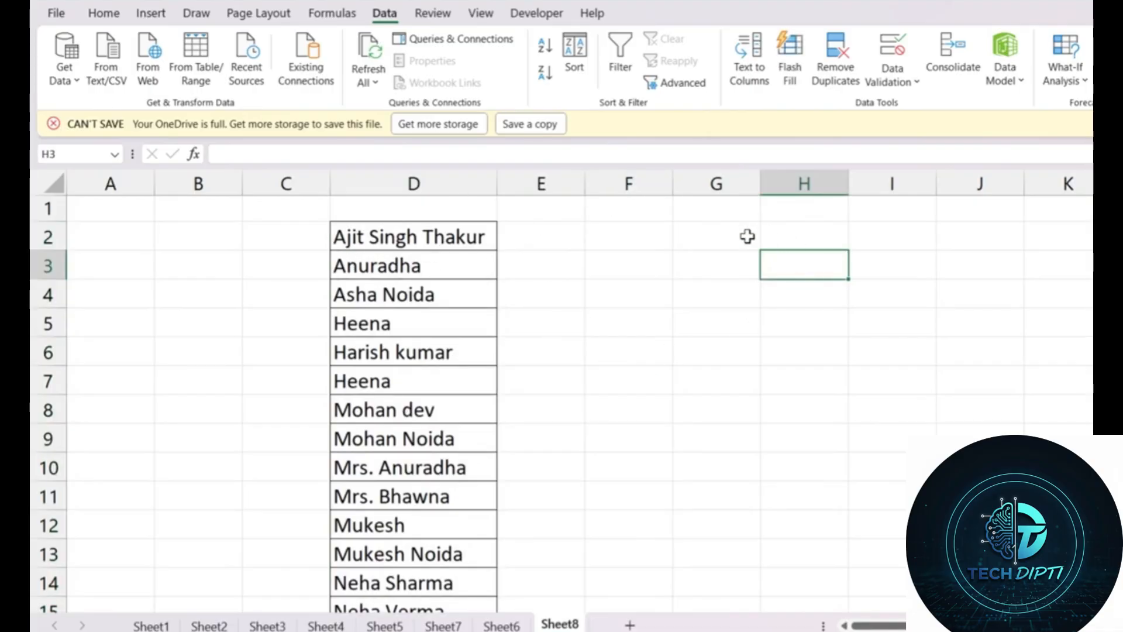
Step: Review the names in column D and select cell F2 for the formula
drag(747, 236, 742, 321)
click(746, 352)
drag(411, 235, 416, 493)
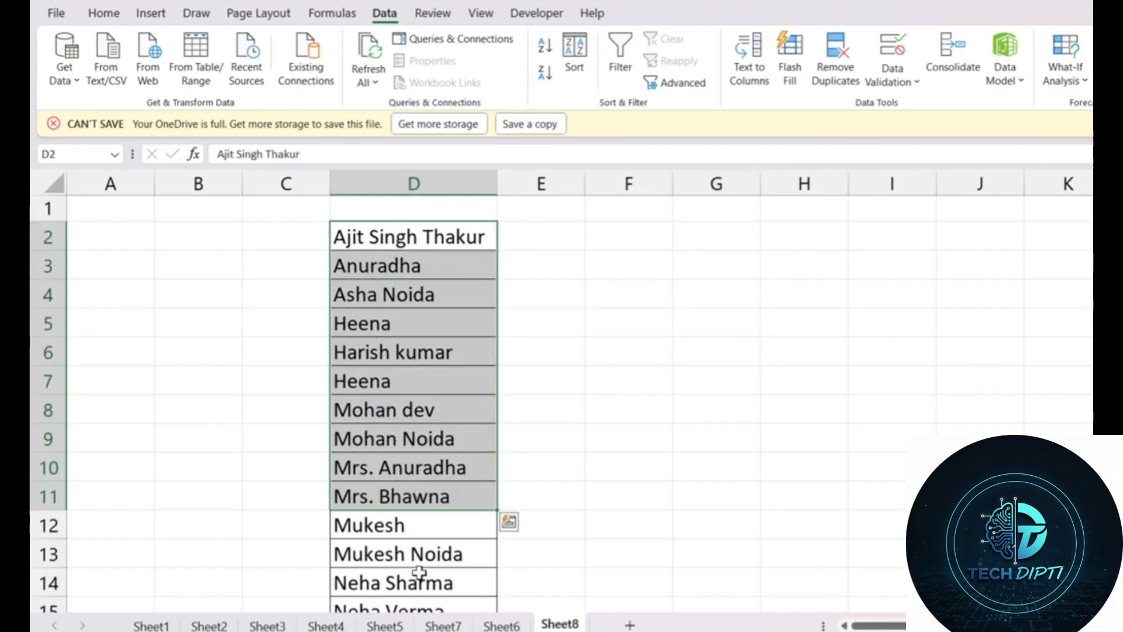
click(687, 240)
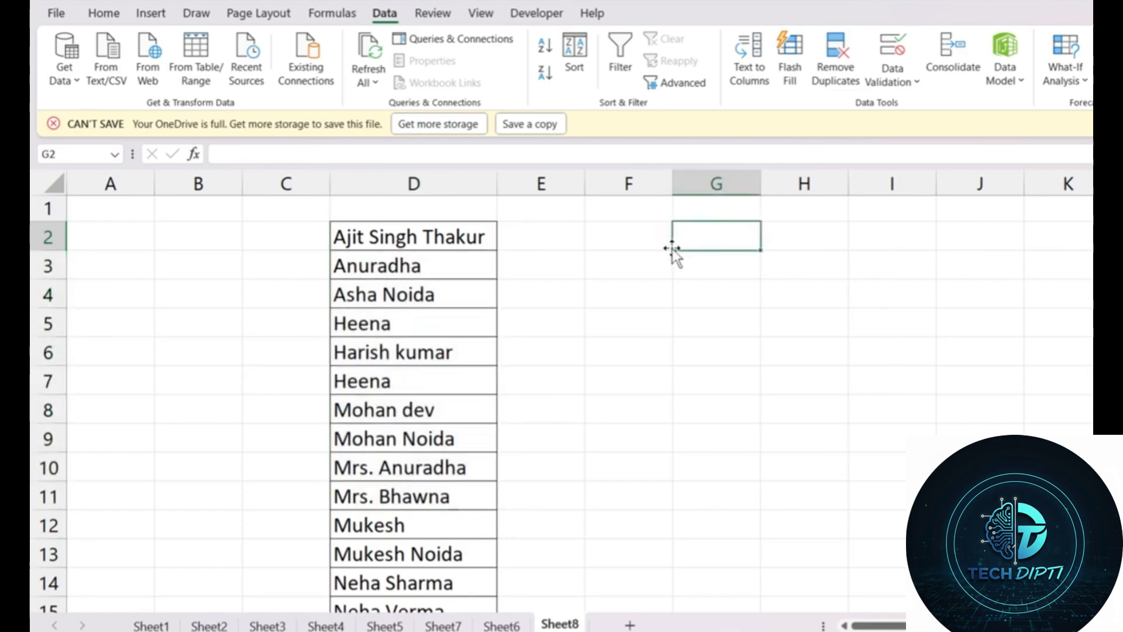
drag(781, 326, 759, 317)
scroll(754, 315, up, 1)
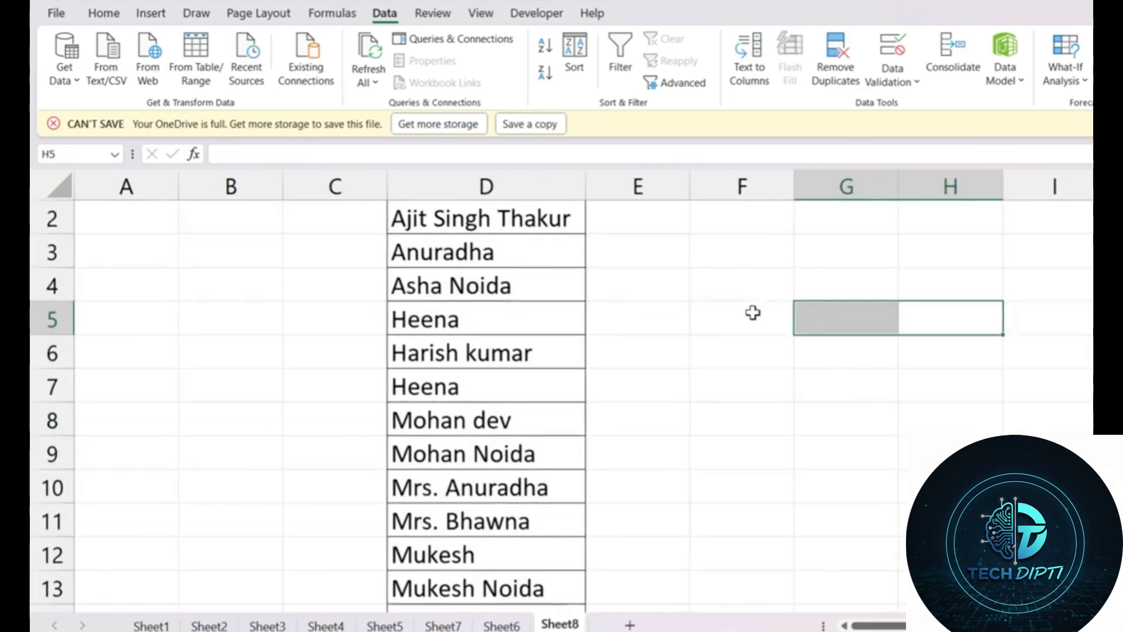
scroll(777, 268, up, 1)
click(757, 249)
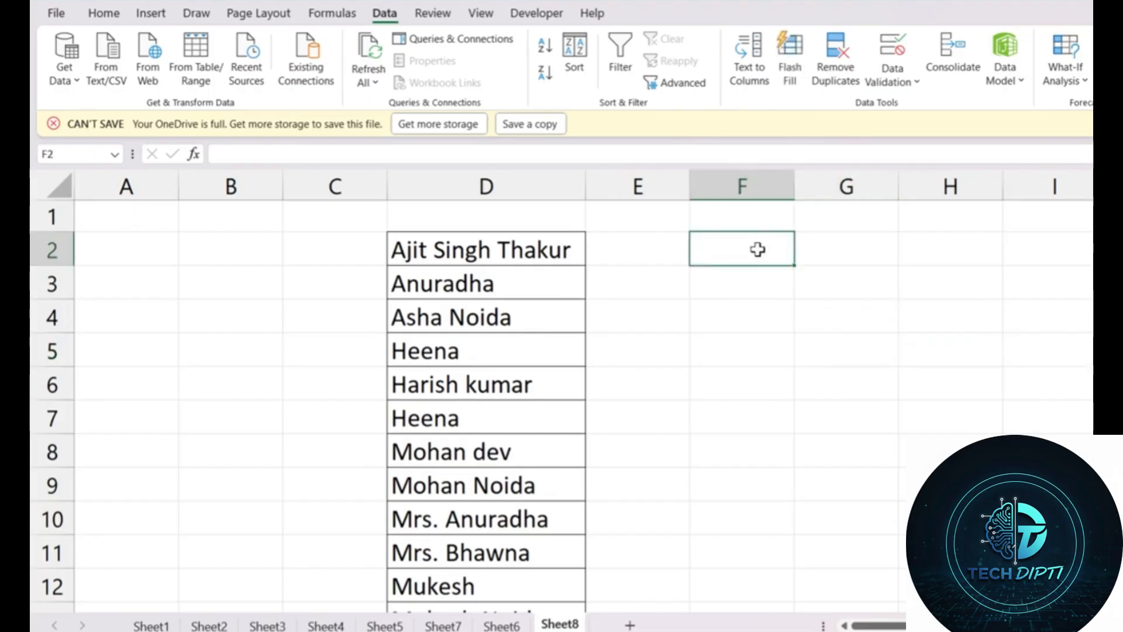
Step: Make cell F2 bold from the Home tab
click(102, 13)
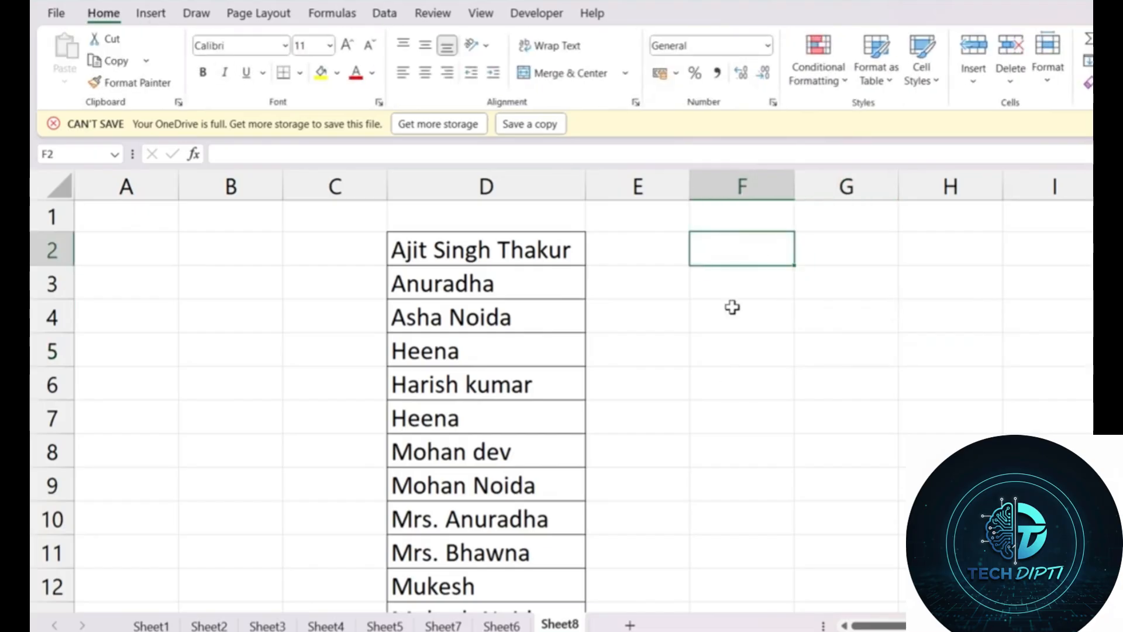
click(204, 72)
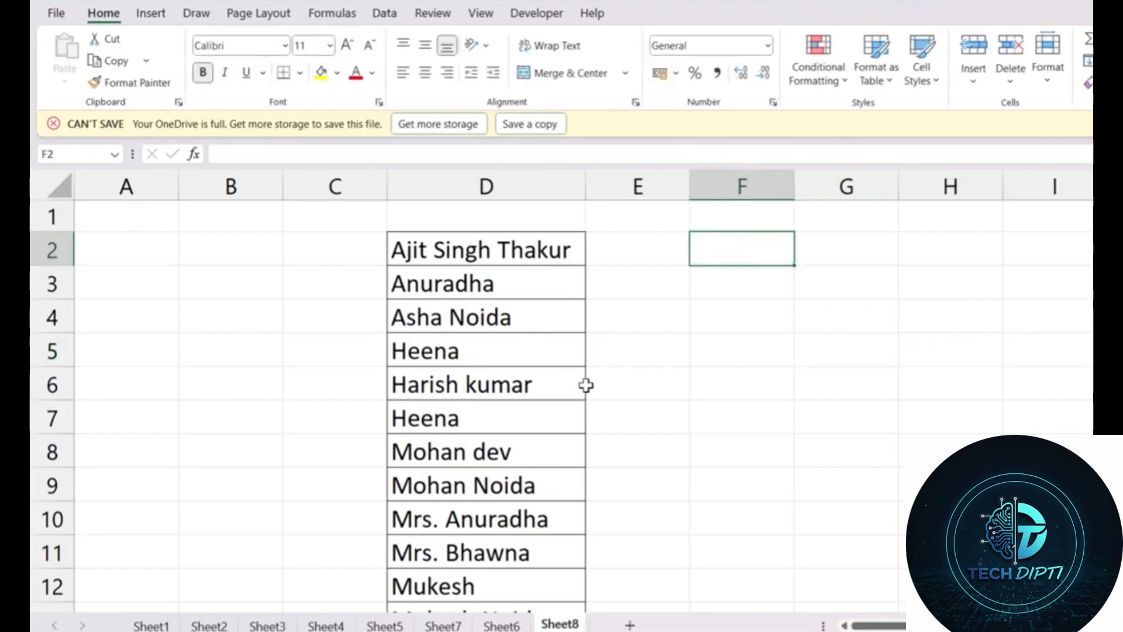
scroll(993, 432, up, 1)
scroll(930, 402, up, 1)
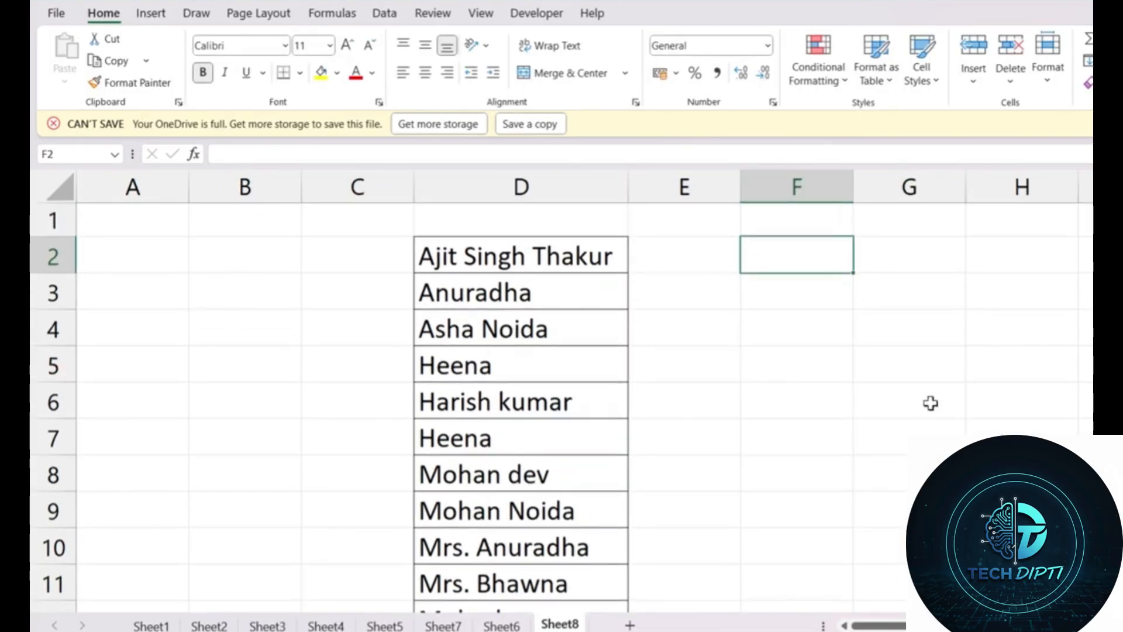
Step: Enter =UNIQUE(D2:D21) in F2 so each name spills once down column F
text(=uni)
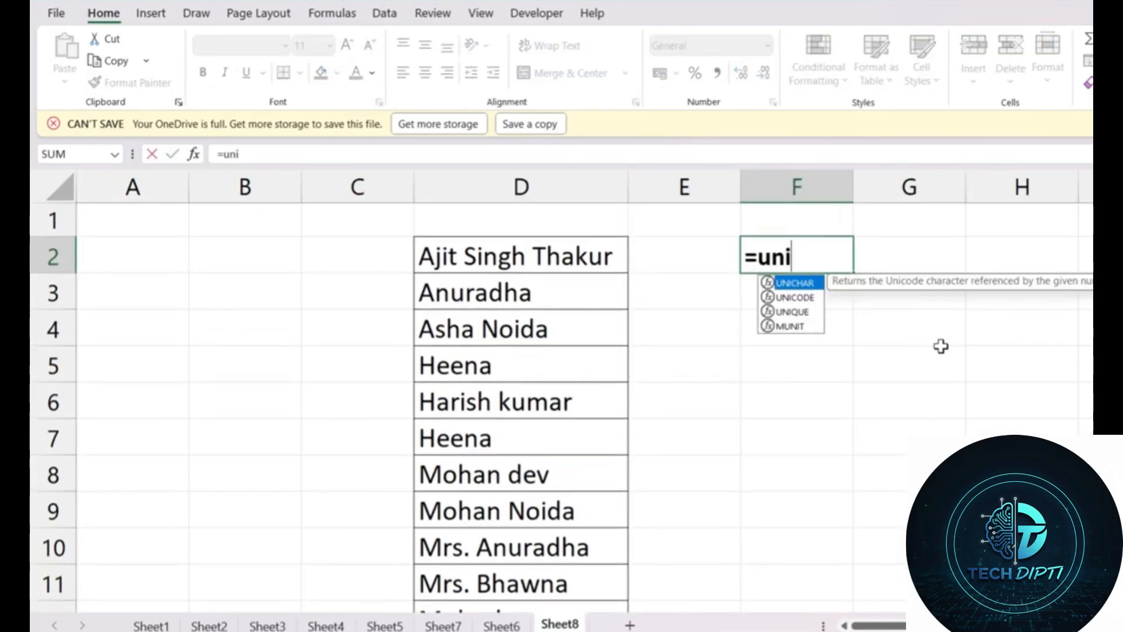
text(que()
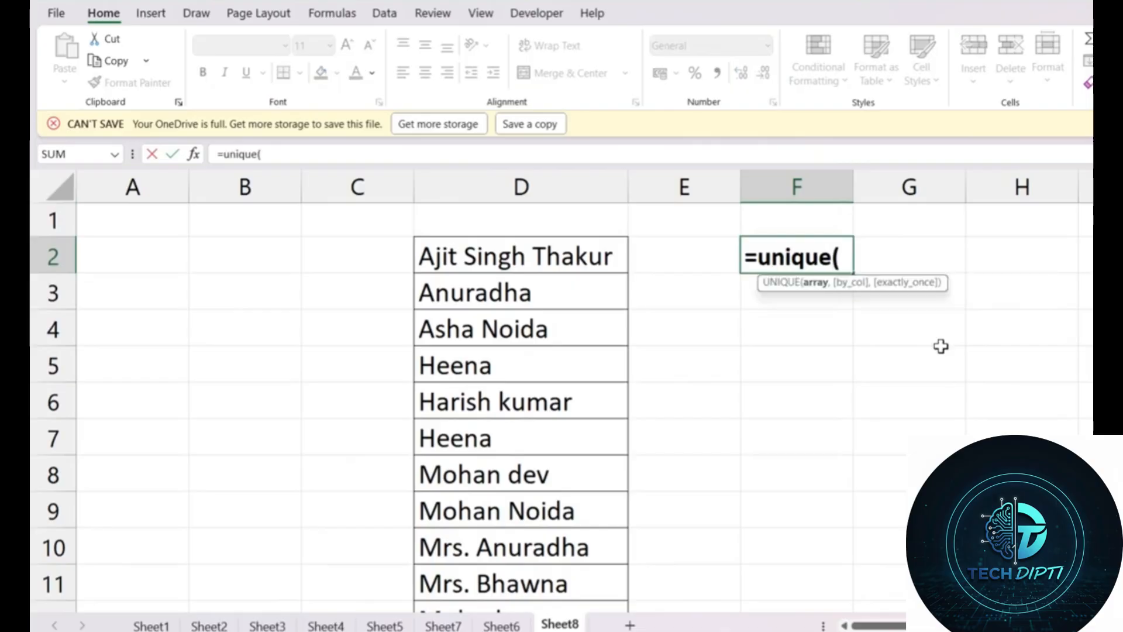
click(497, 249)
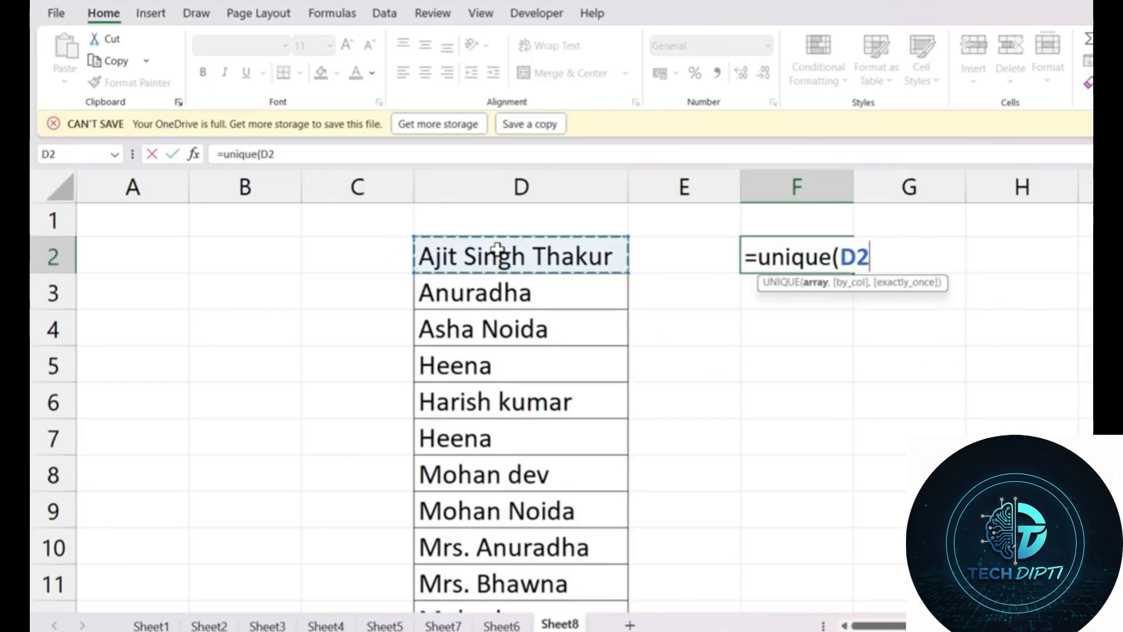
drag(497, 249, 567, 284)
scroll(568, 285, up, 4)
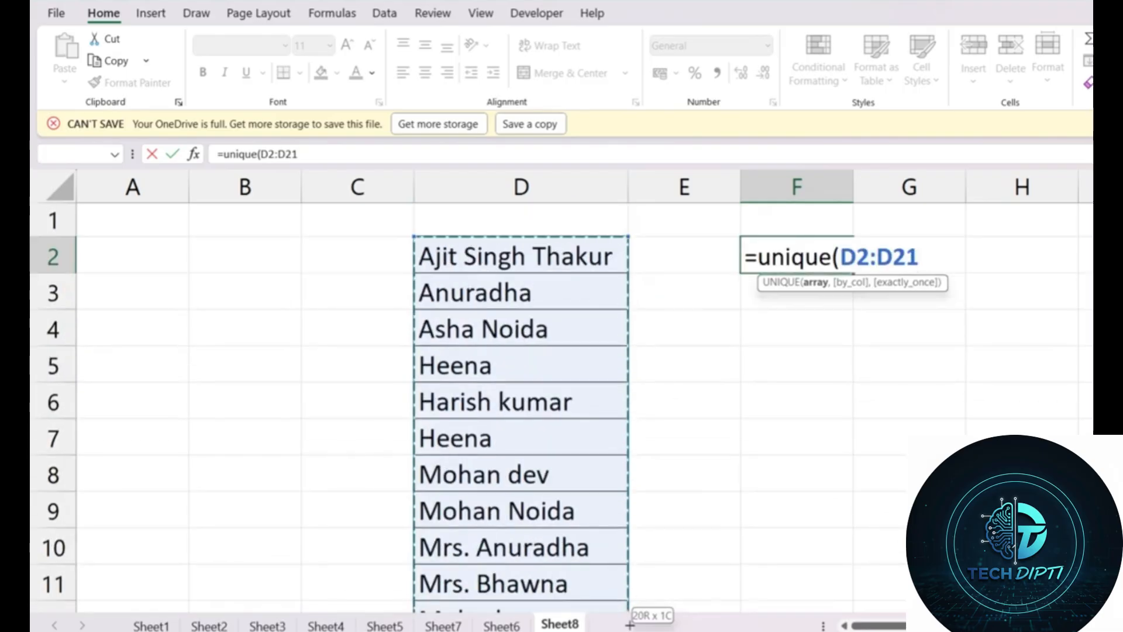
text())
key(Return)
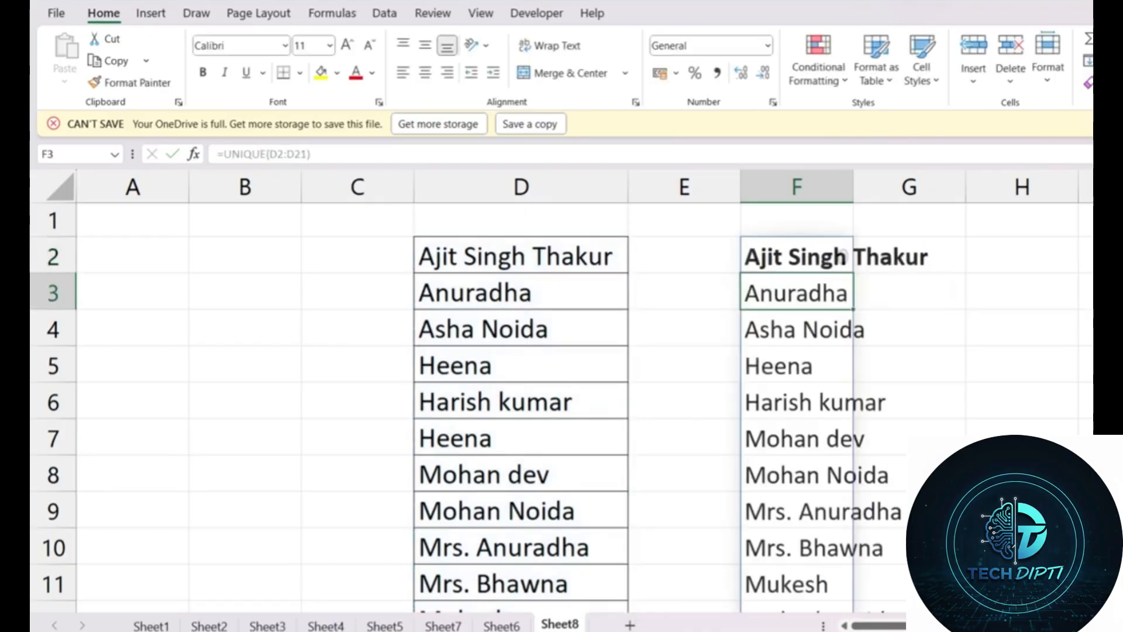
Step: Unbold F2 and confirm the spill ends at F19, leaving F20:F21 empty
click(903, 352)
click(814, 250)
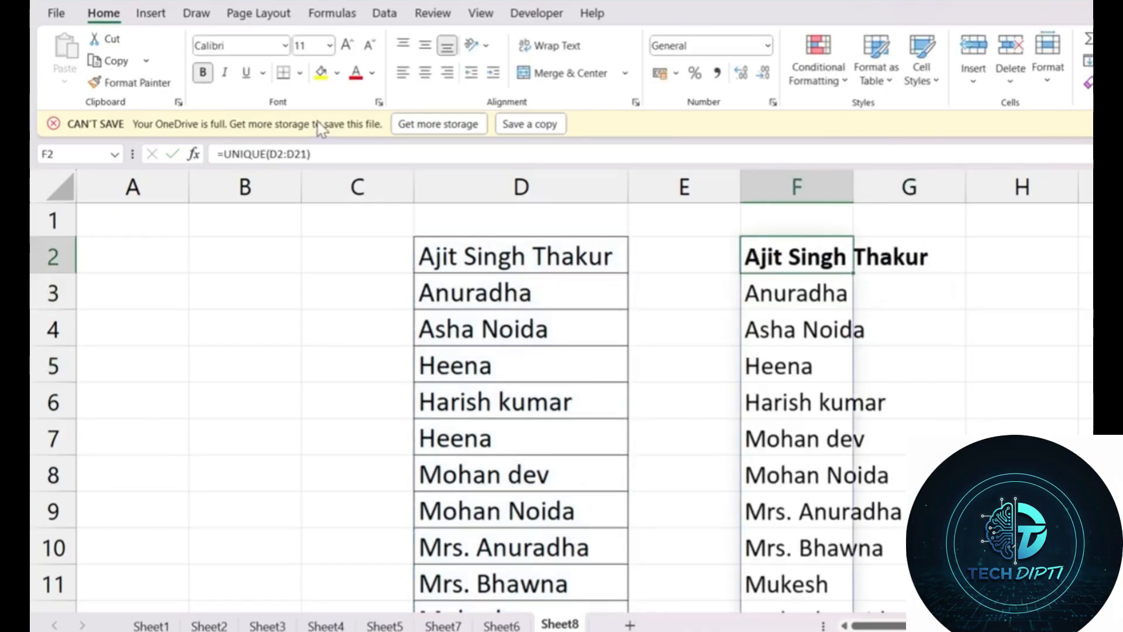
click(205, 75)
click(1042, 415)
scroll(1042, 415, down, 5)
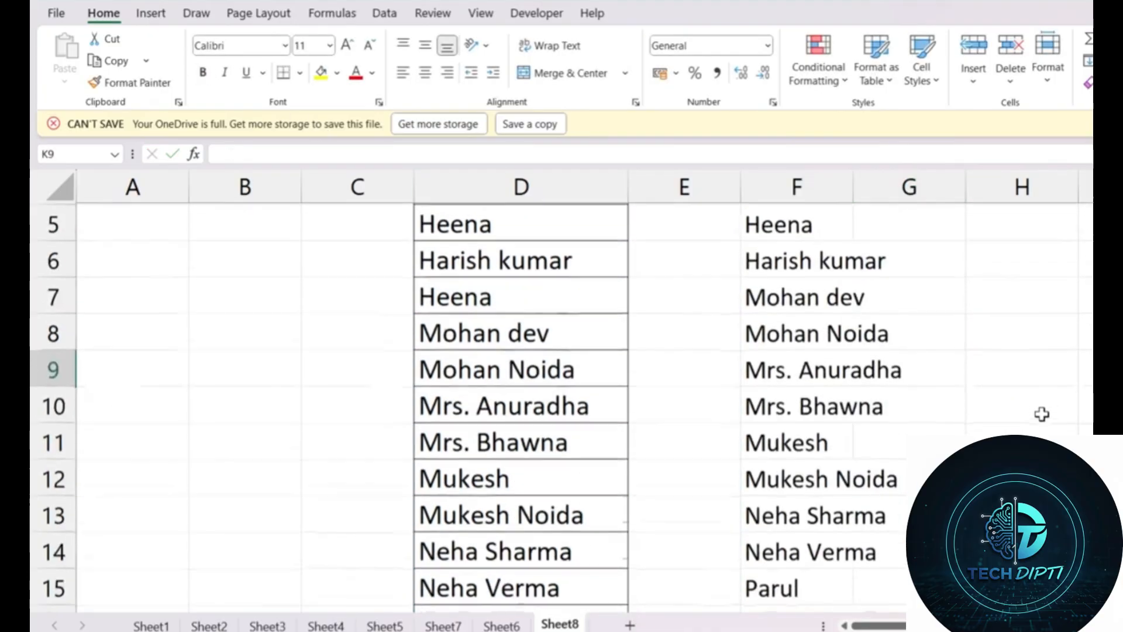
drag(788, 342, 781, 371)
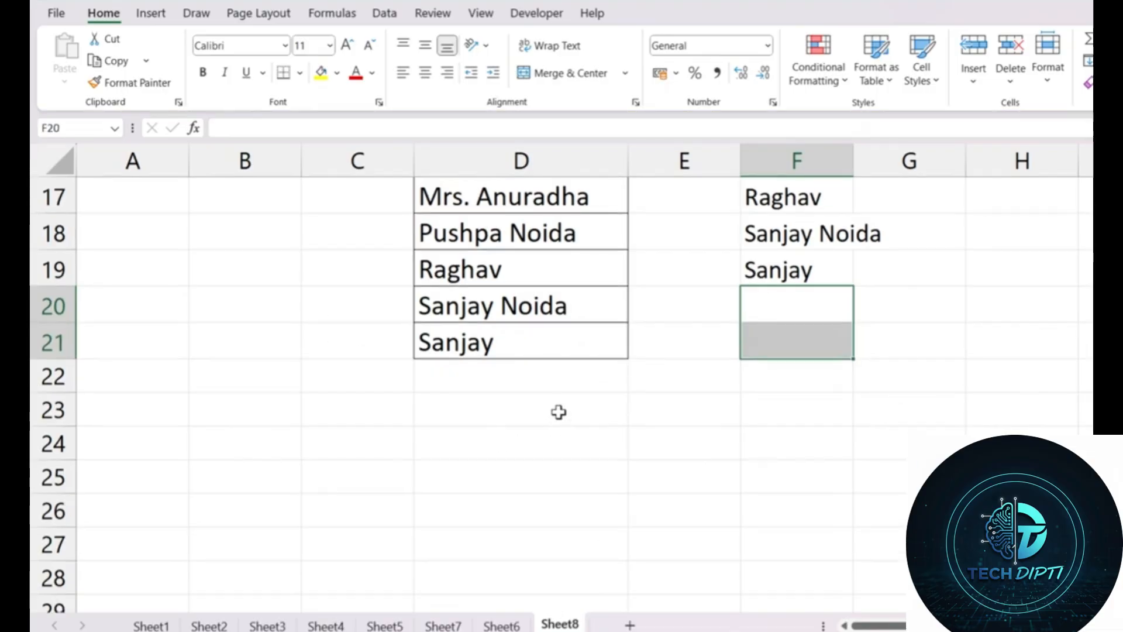
scroll(558, 412, up, 3)
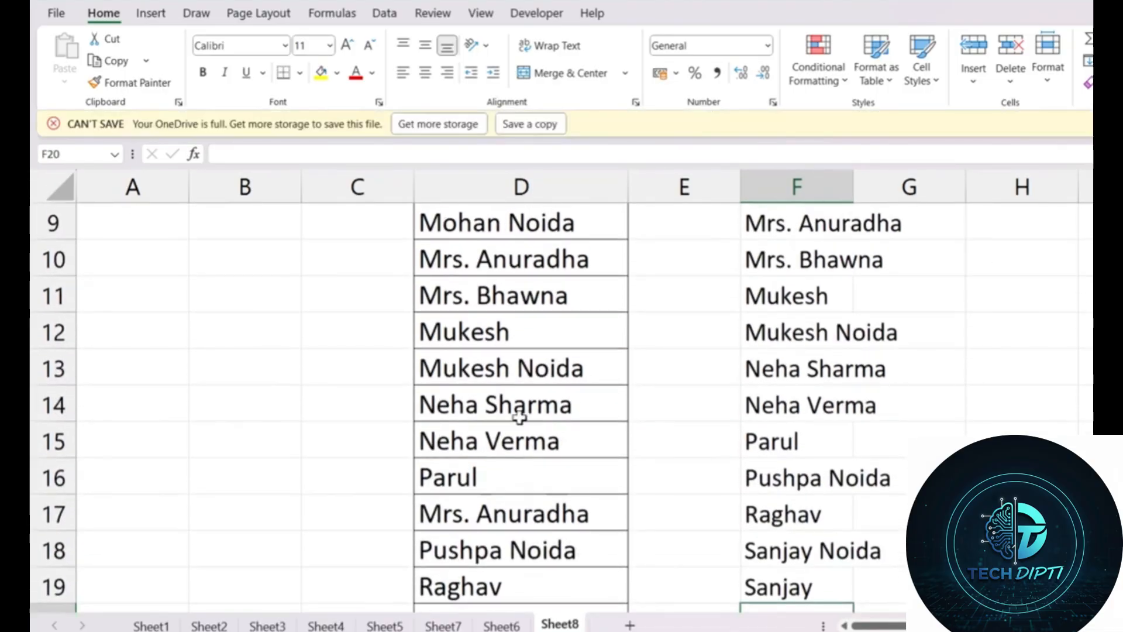
click(493, 390)
key(ctrl+c)
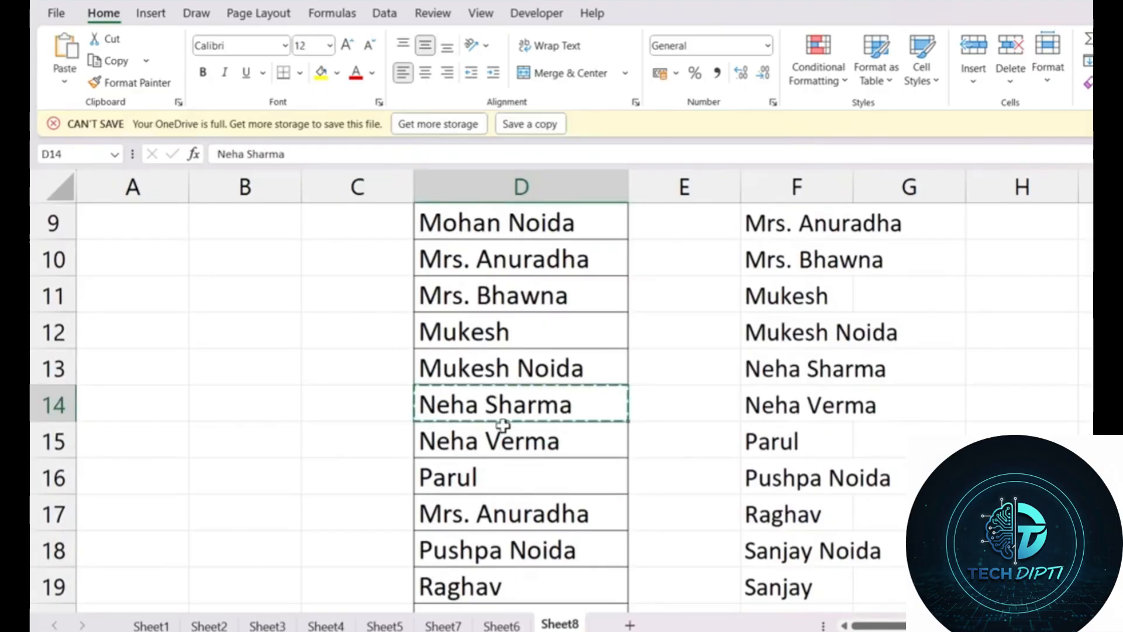
click(512, 442)
scroll(871, 382, down, 2)
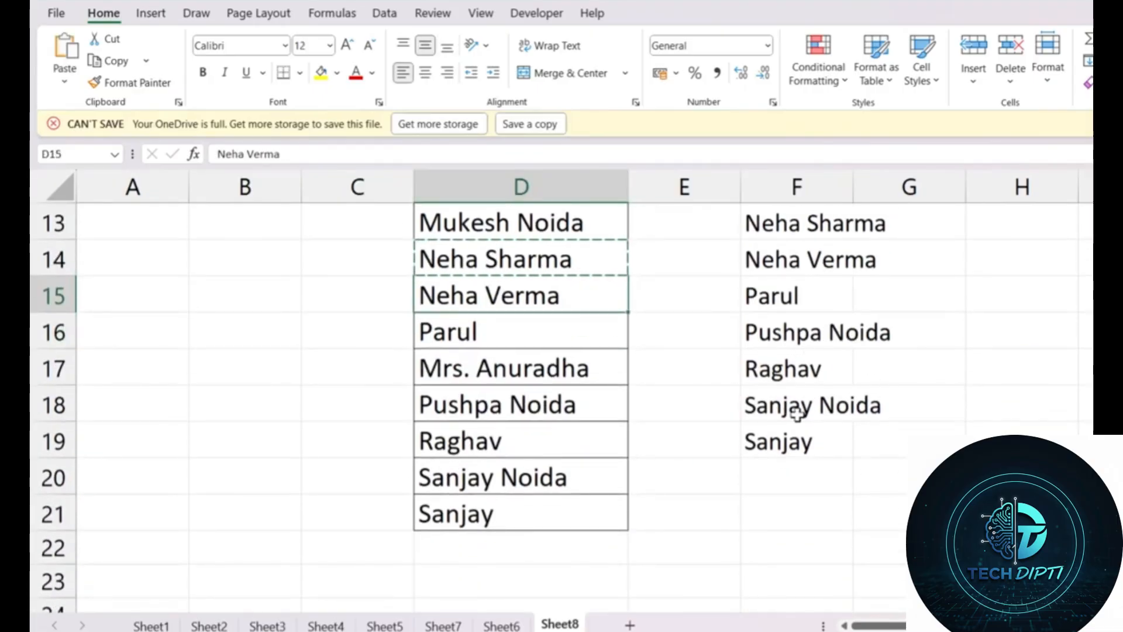
key(ctrl+v)
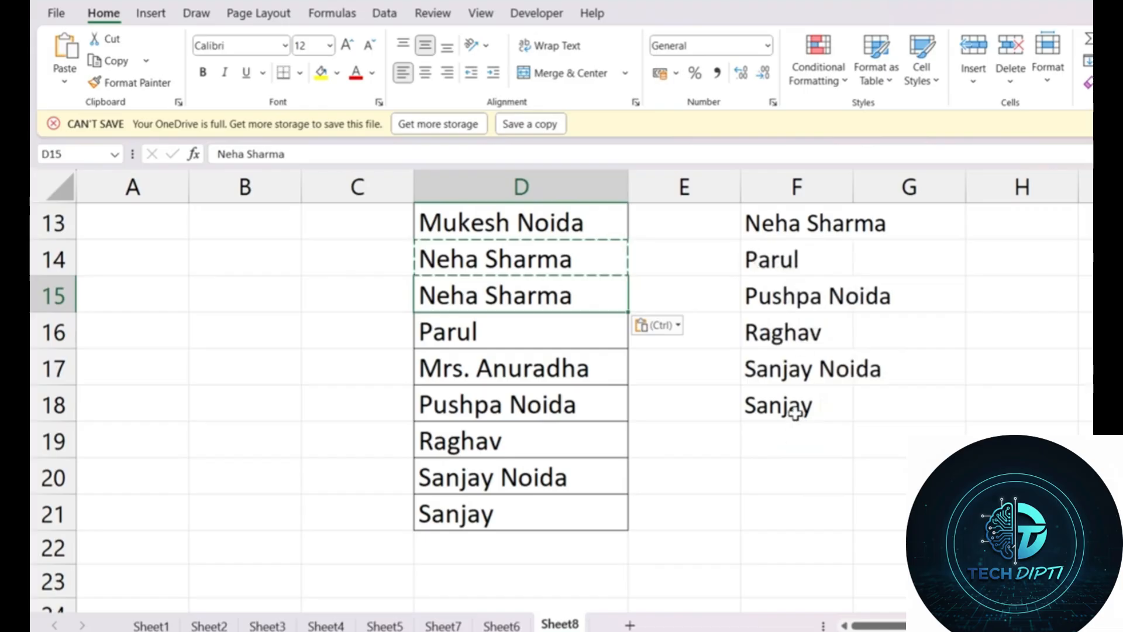
drag(789, 435, 784, 508)
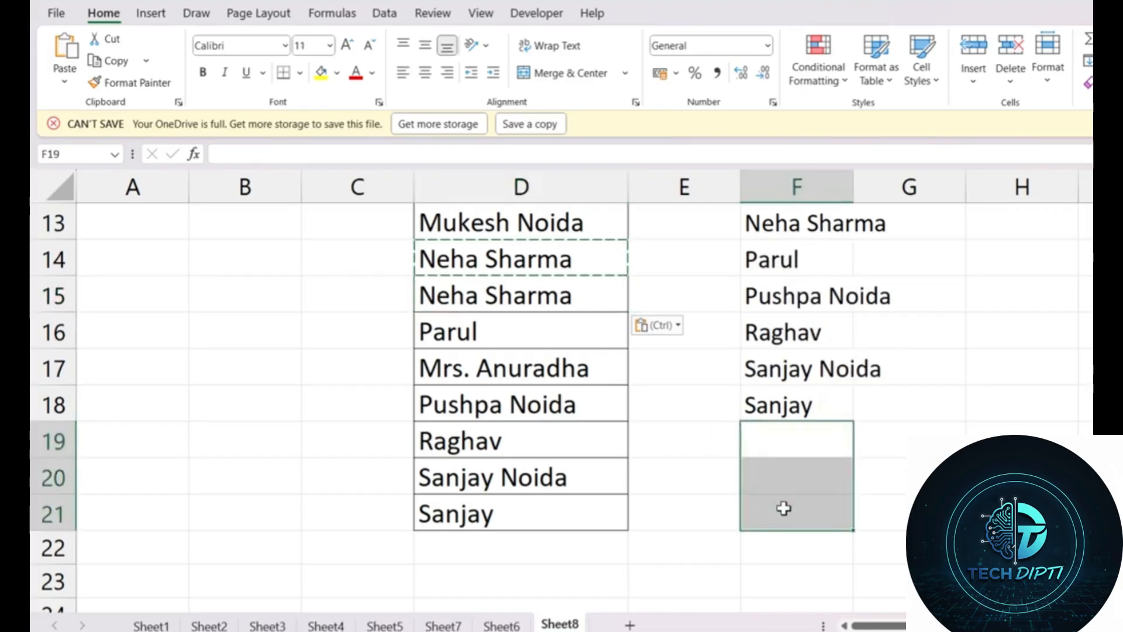
drag(561, 269, 547, 305)
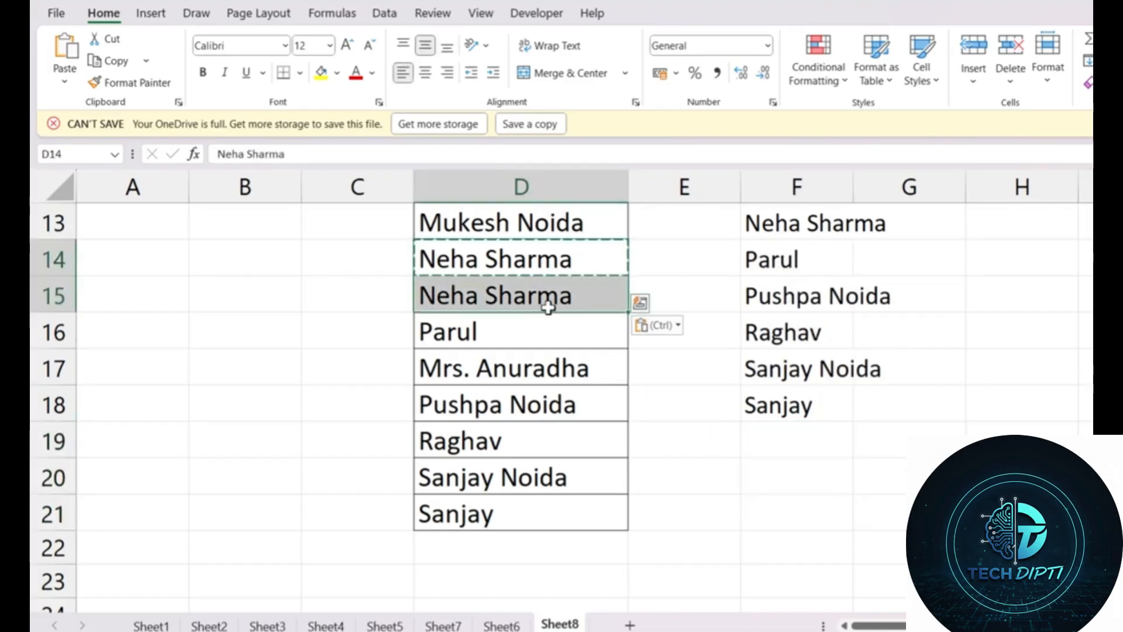
click(522, 298)
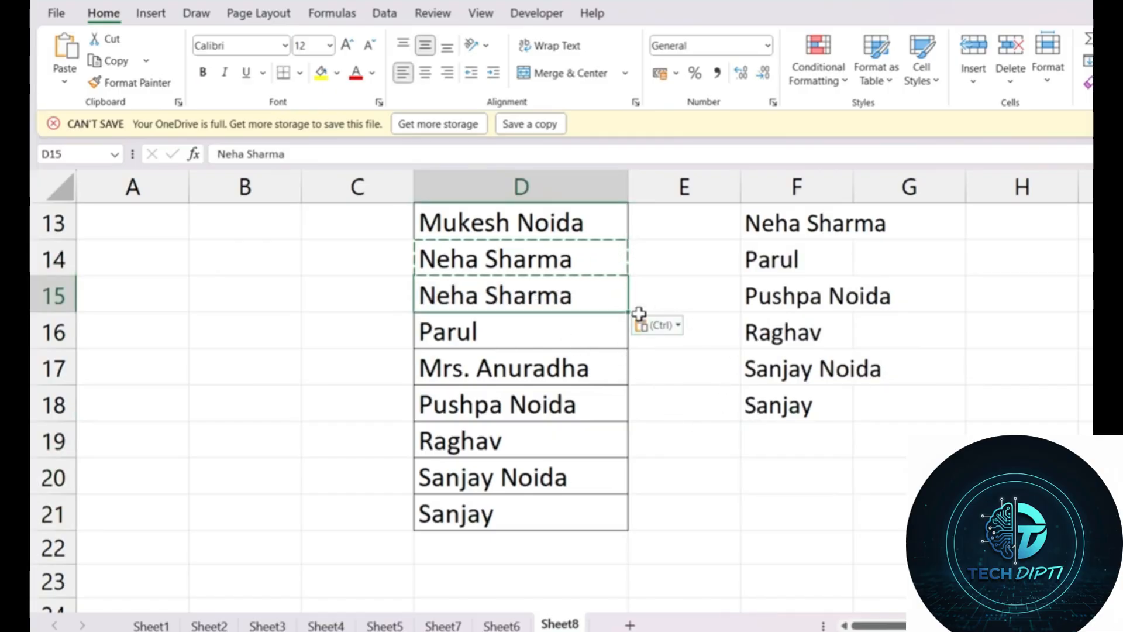
drag(628, 312, 632, 343)
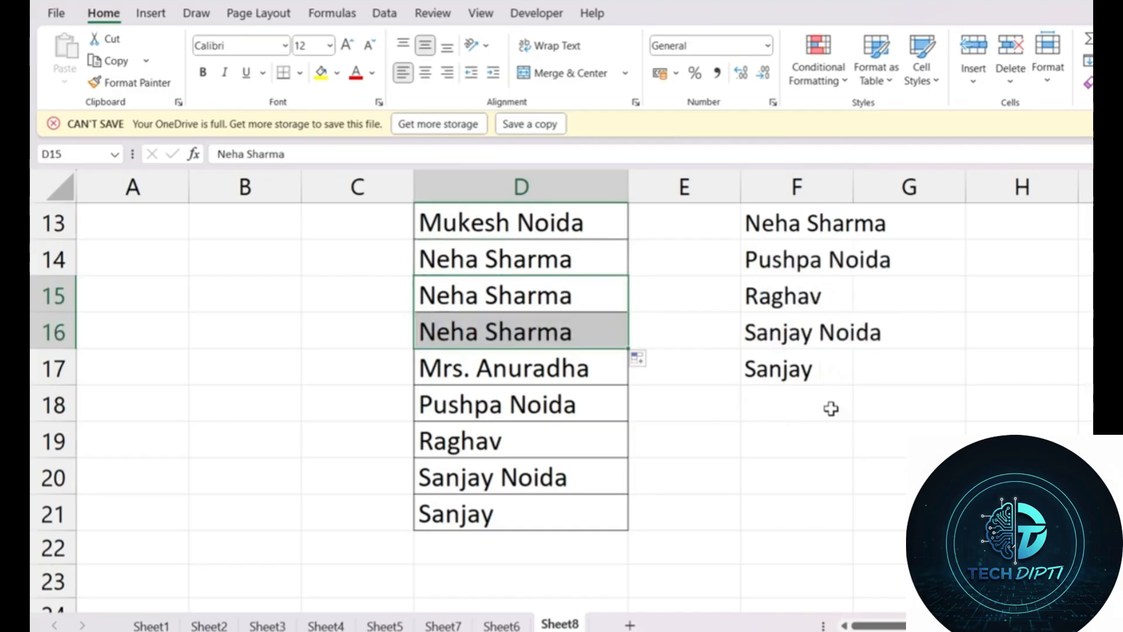
key(ctrl+z)
key(ctrl+z)
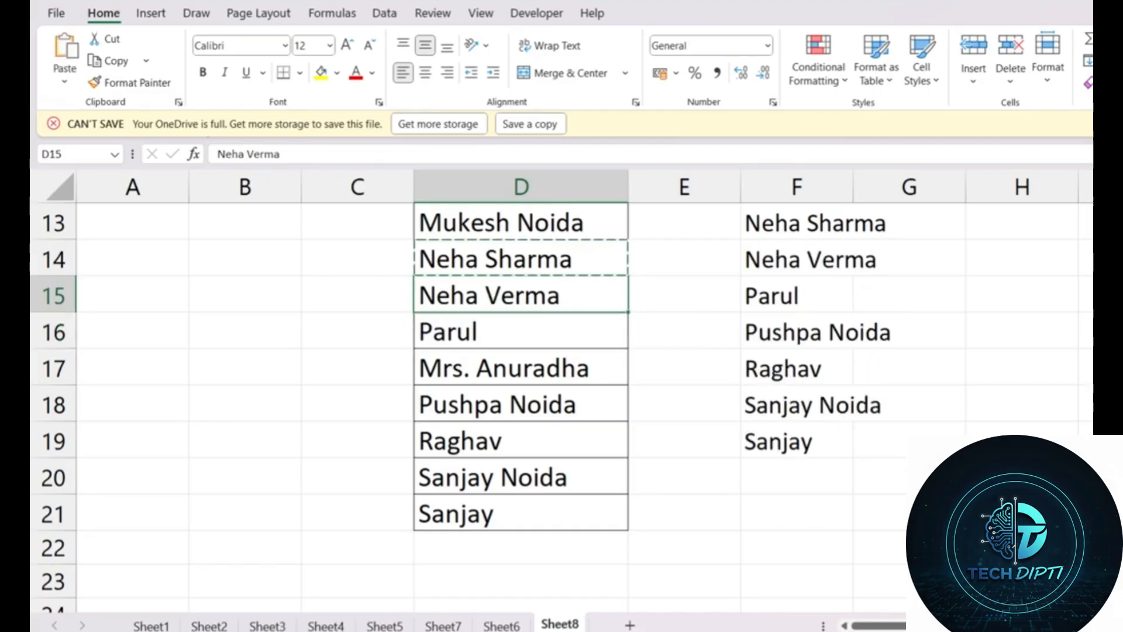
scroll(897, 446, up, 4)
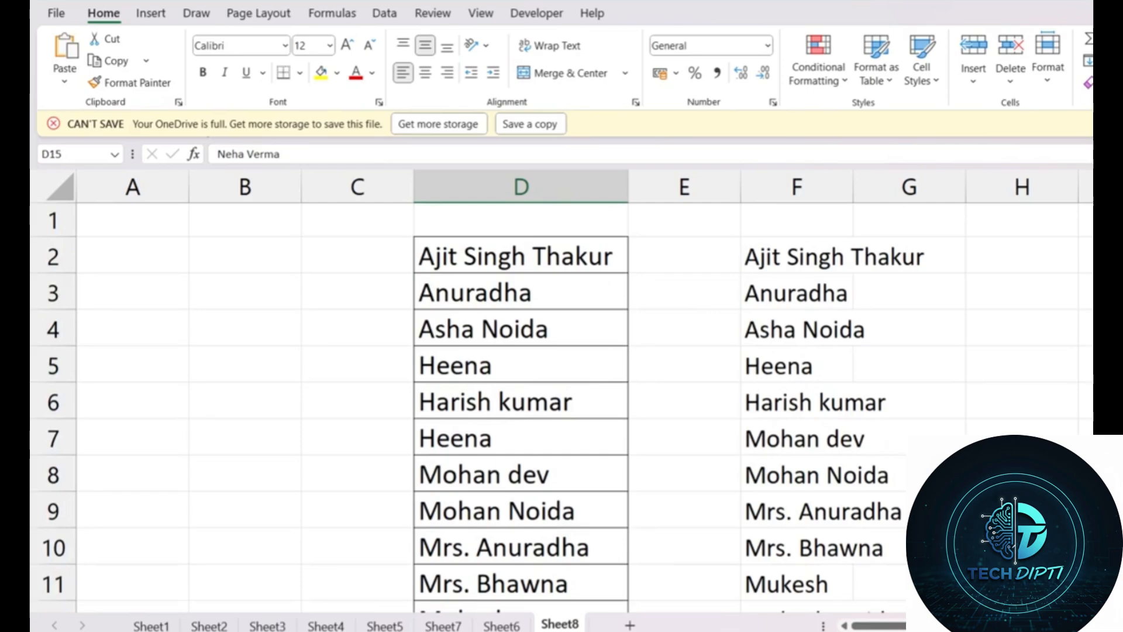
drag(544, 247, 542, 524)
key(Delete)
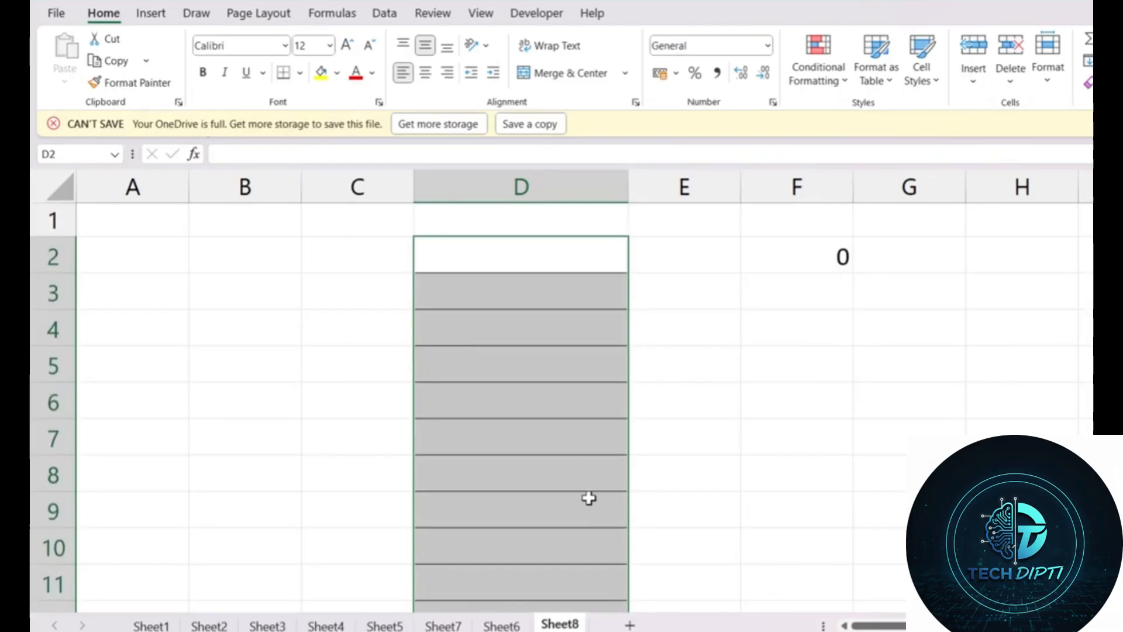
key(ctrl+z)
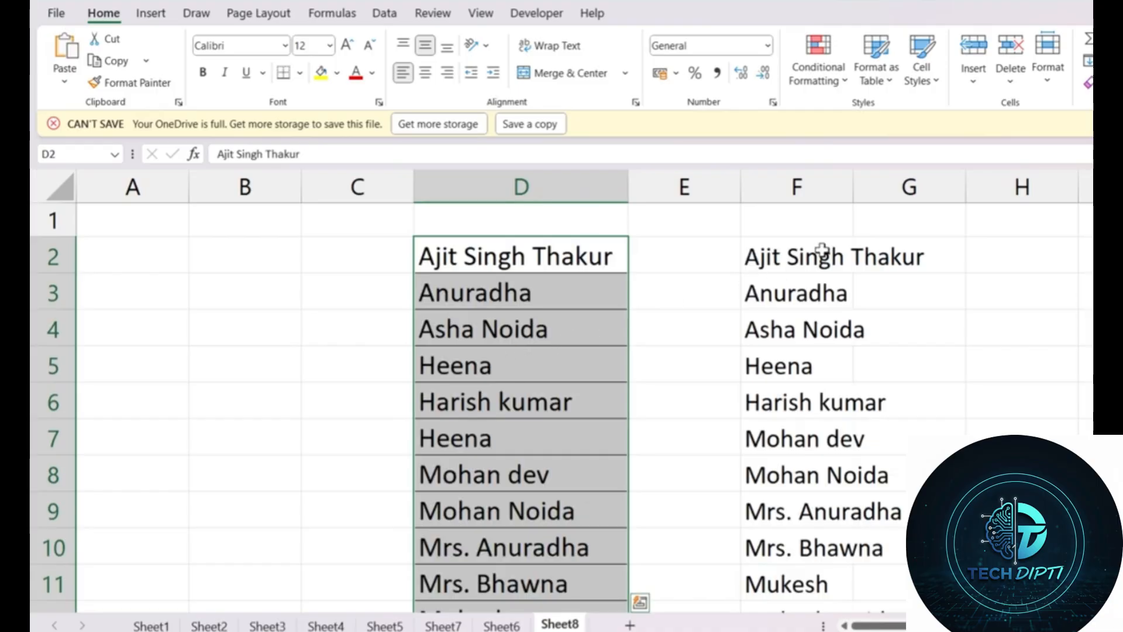
click(771, 256)
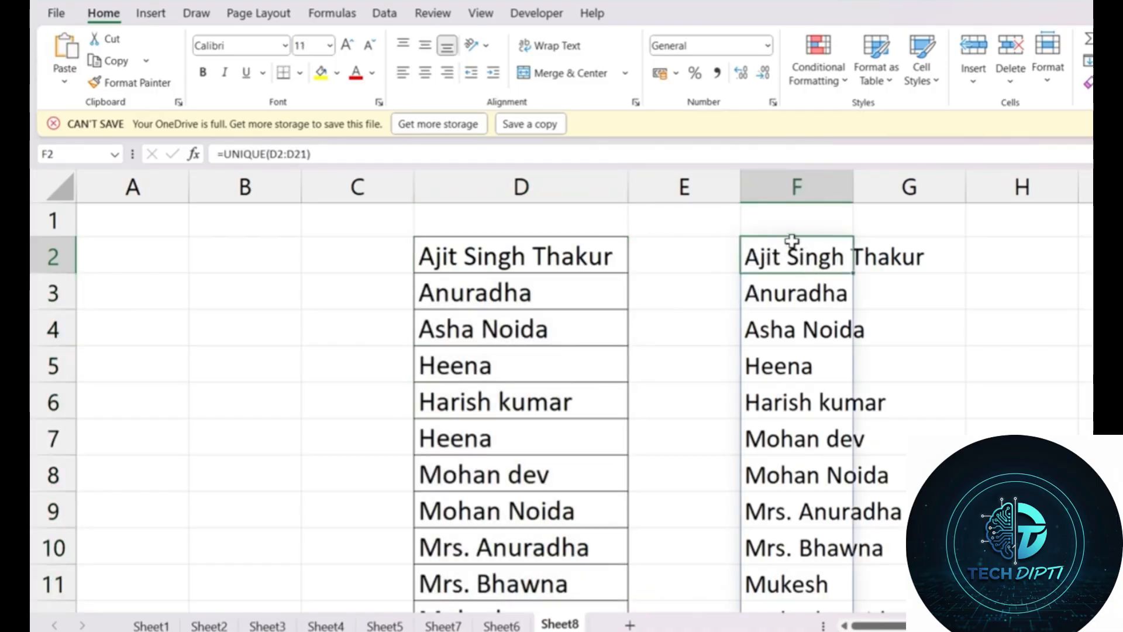
key(ctrl+shift+Down)
scroll(792, 240, down, 4)
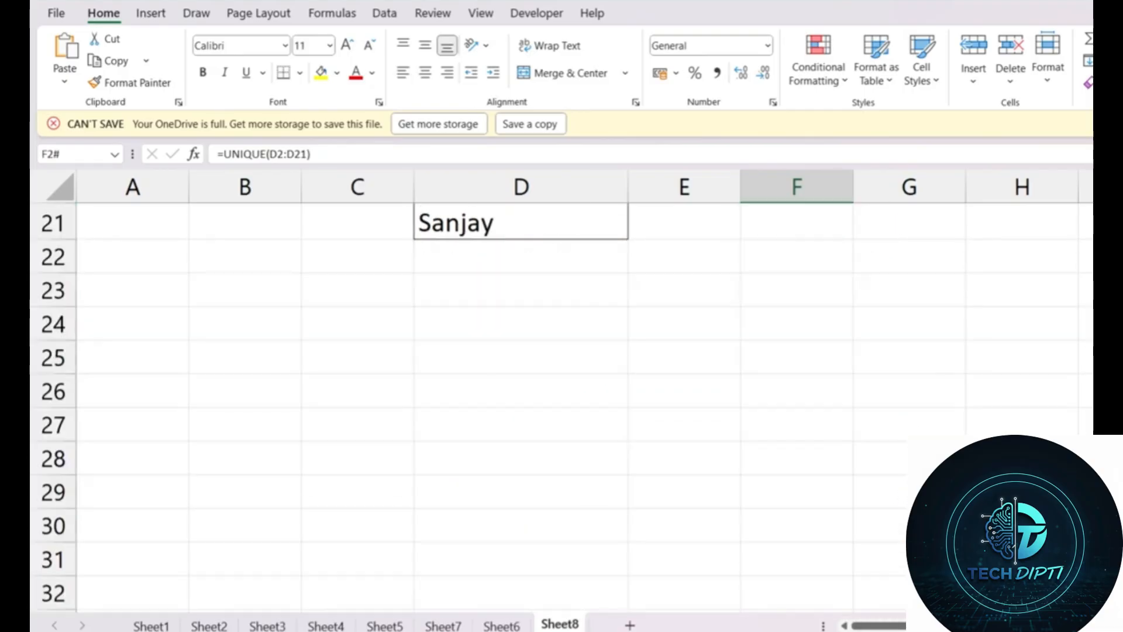
Step: Copy the spilled unique names from F2 down and paste them back as values only
scroll(585, 410, up, 7)
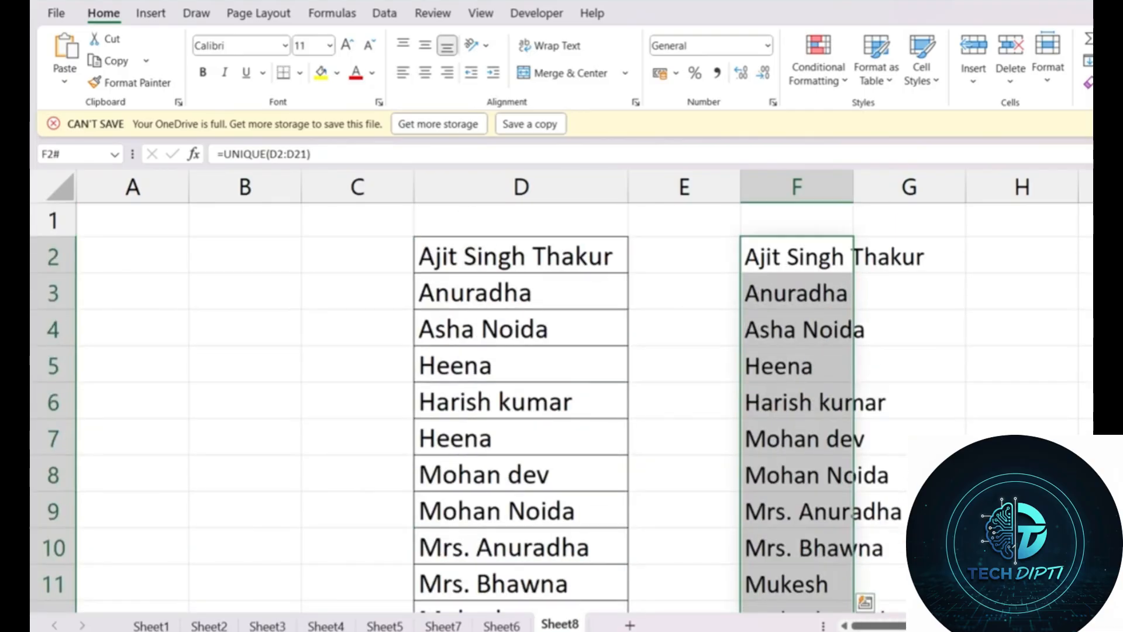
key(ctrl+q)
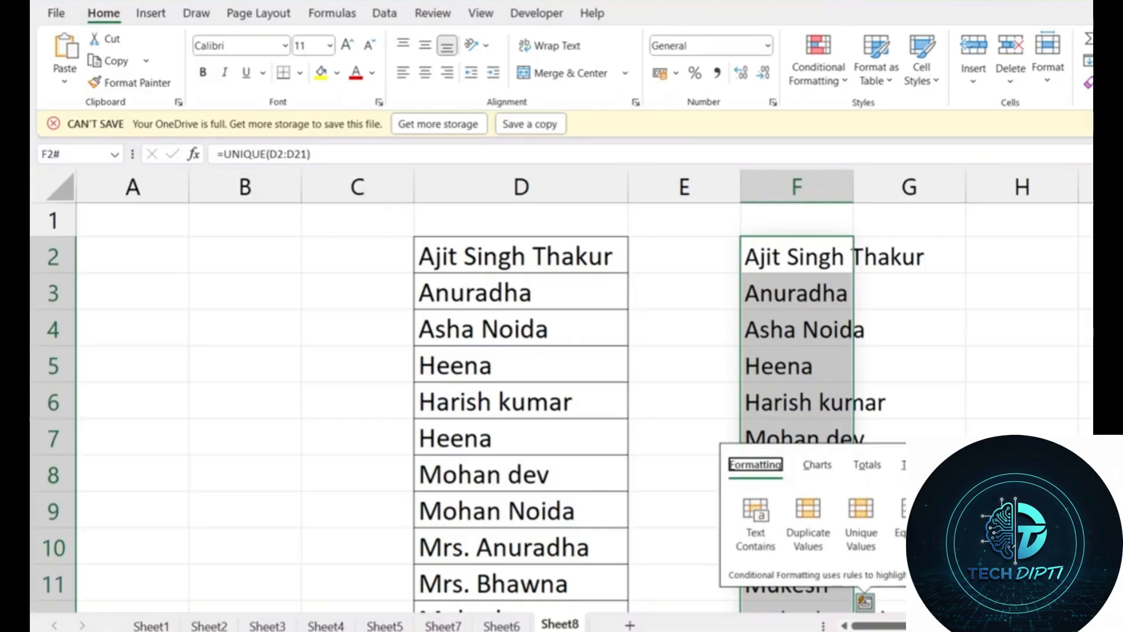
click(810, 260)
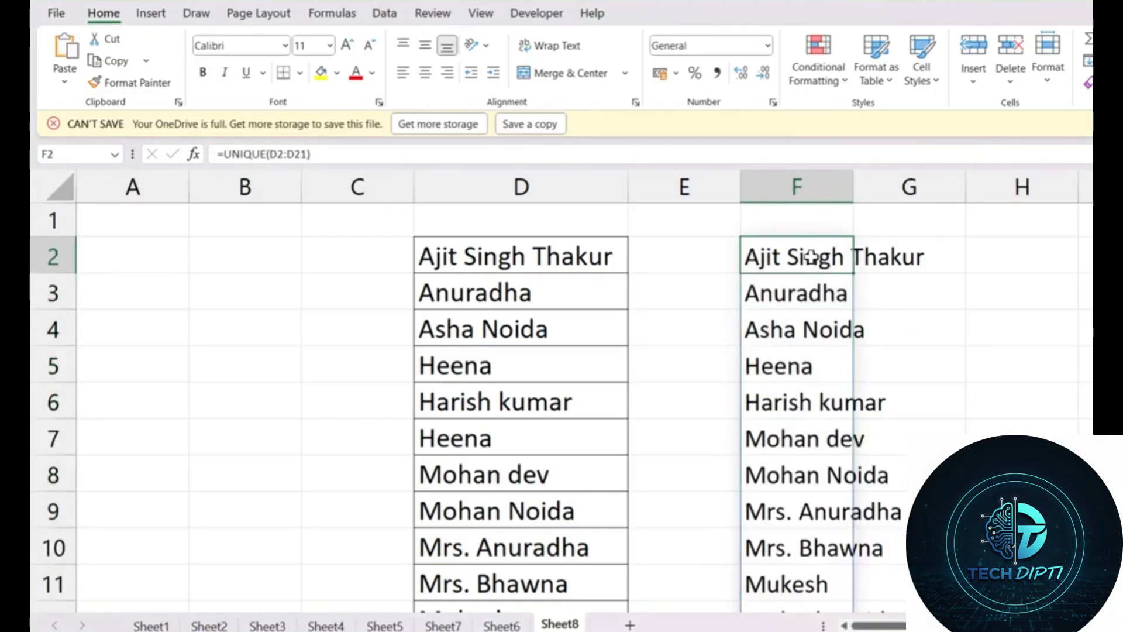
key(ctrl+shift+Down)
scroll(854, 260, up, 3)
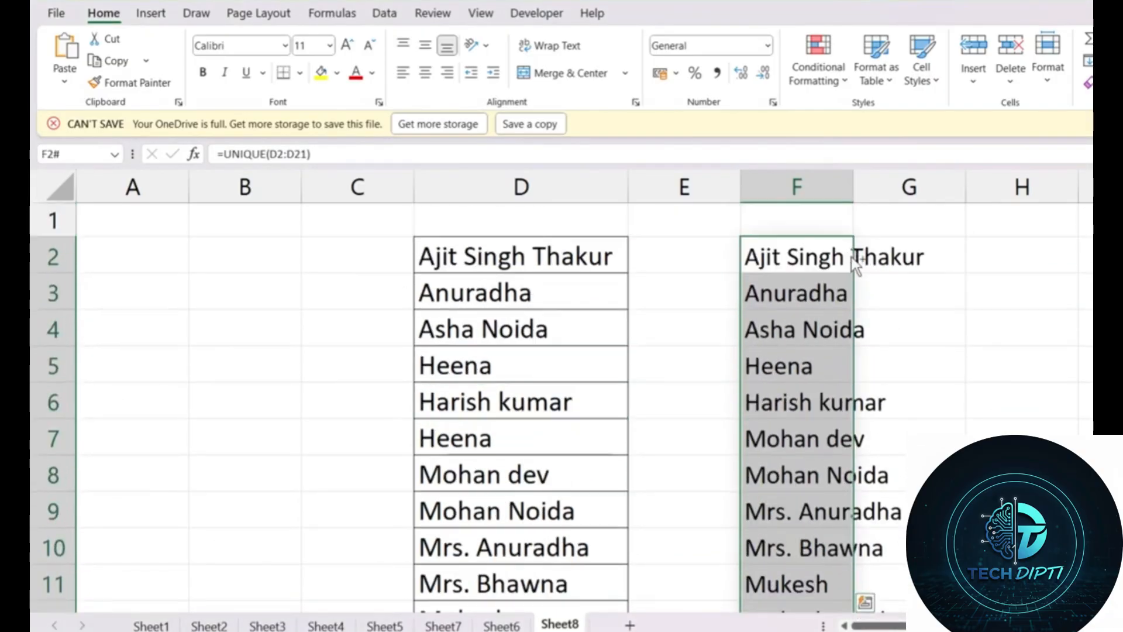
key(ctrl+c)
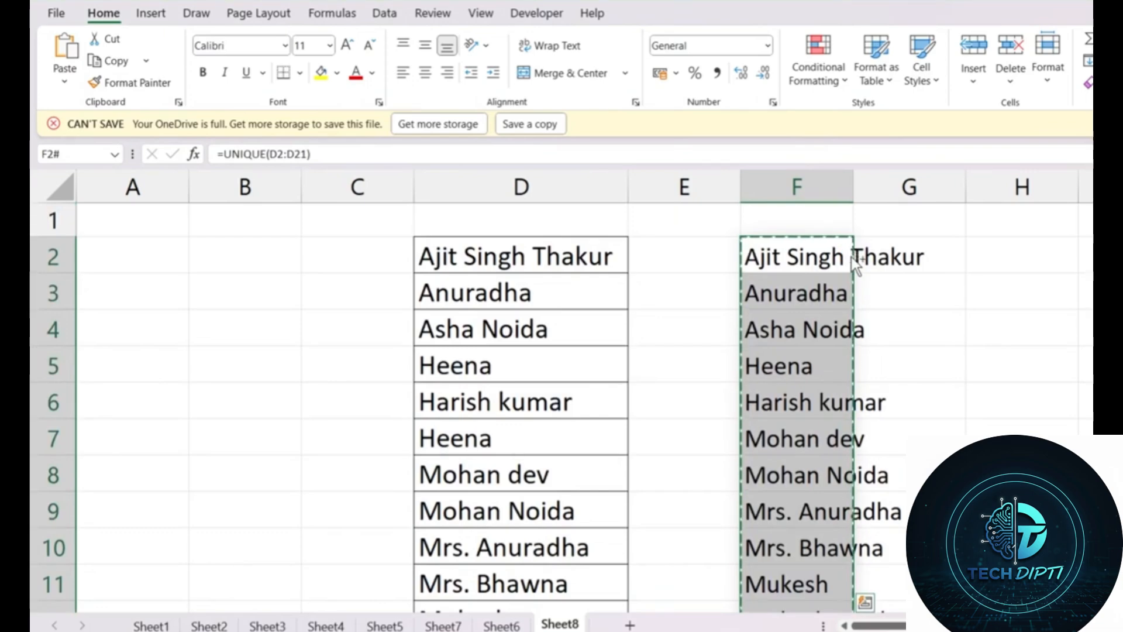
key(ctrl+alt+v)
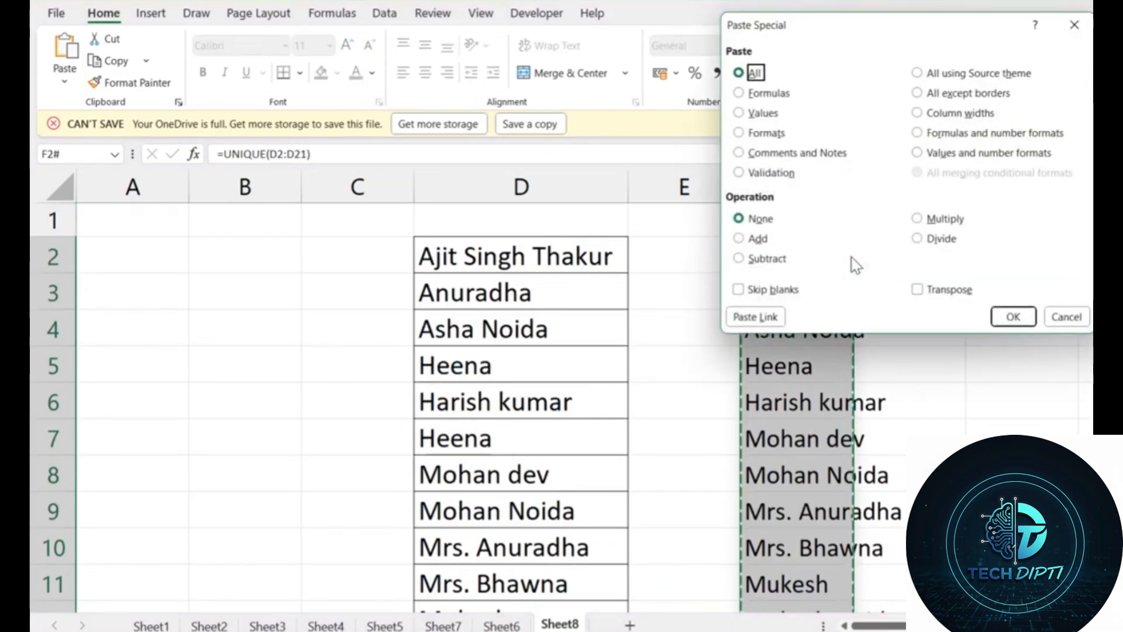
key(v)
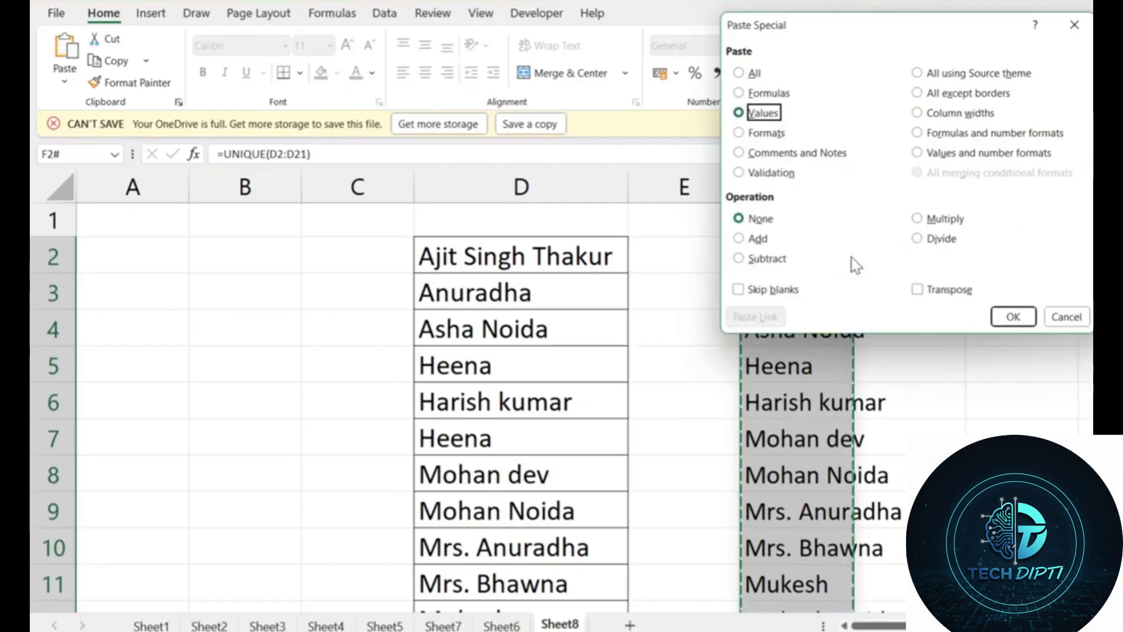
key(Return)
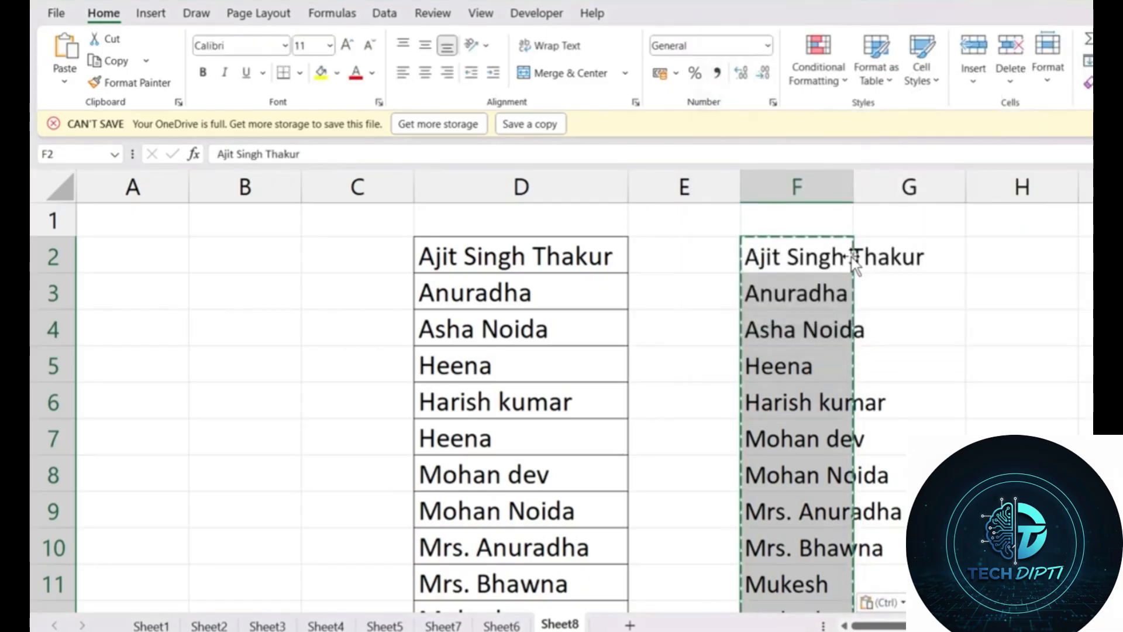
Step: Clear the original name list from column D
scroll(794, 259, down, 5)
scroll(797, 267, up, 5)
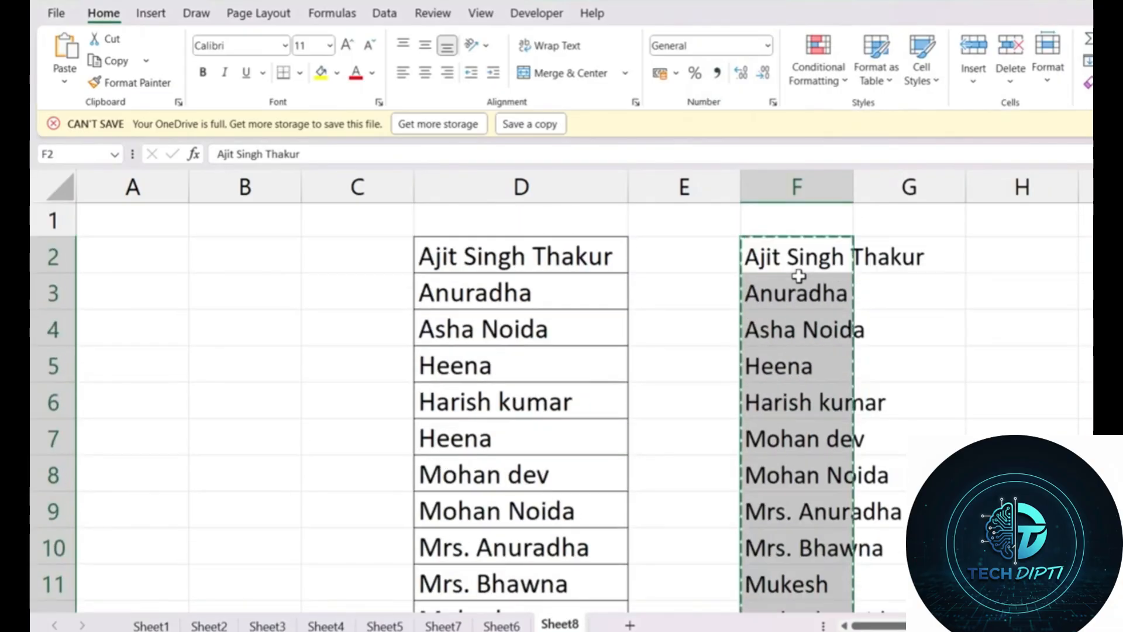
drag(507, 258, 496, 514)
key(Delete)
scroll(496, 513, up, 3)
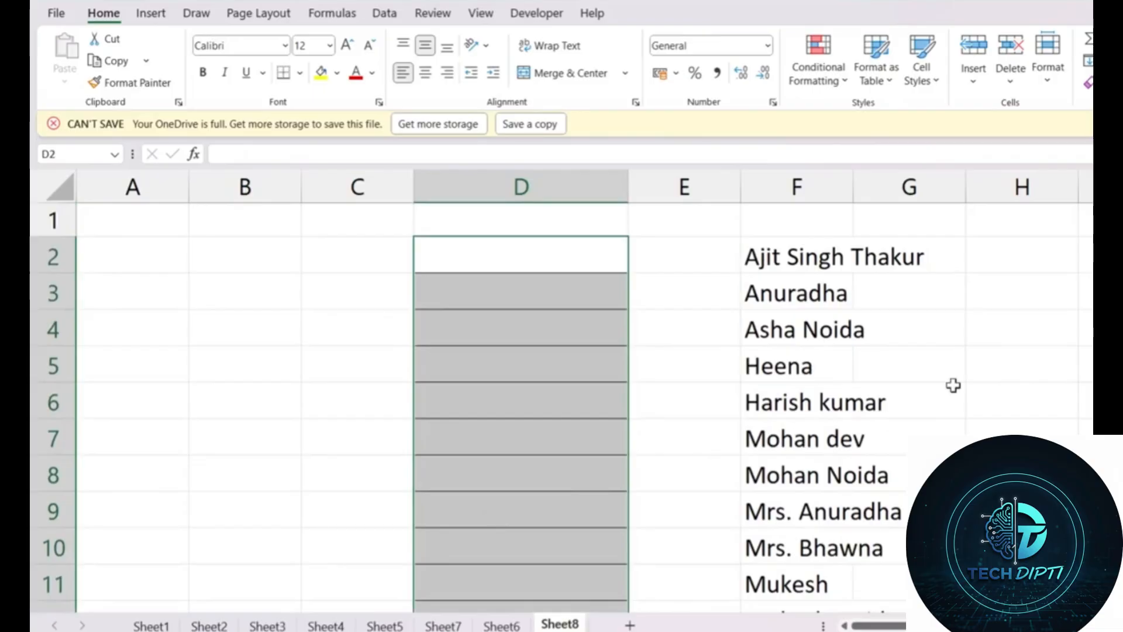
Step: Close the news panel and go to the Sheet1 EMP Data table
key(super+w)
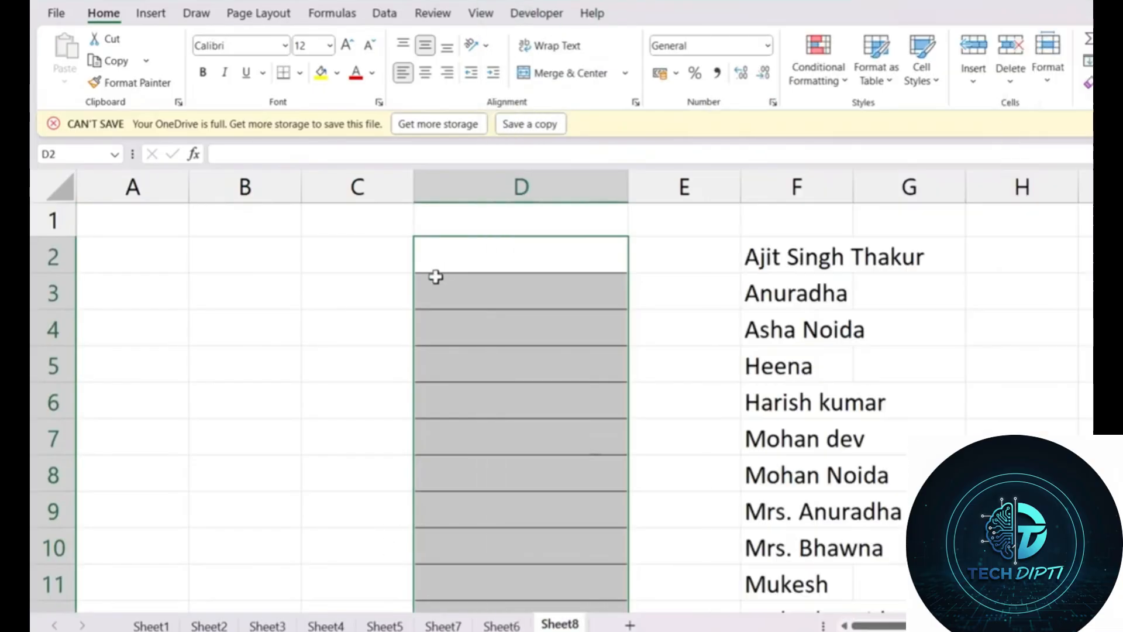
click(468, 327)
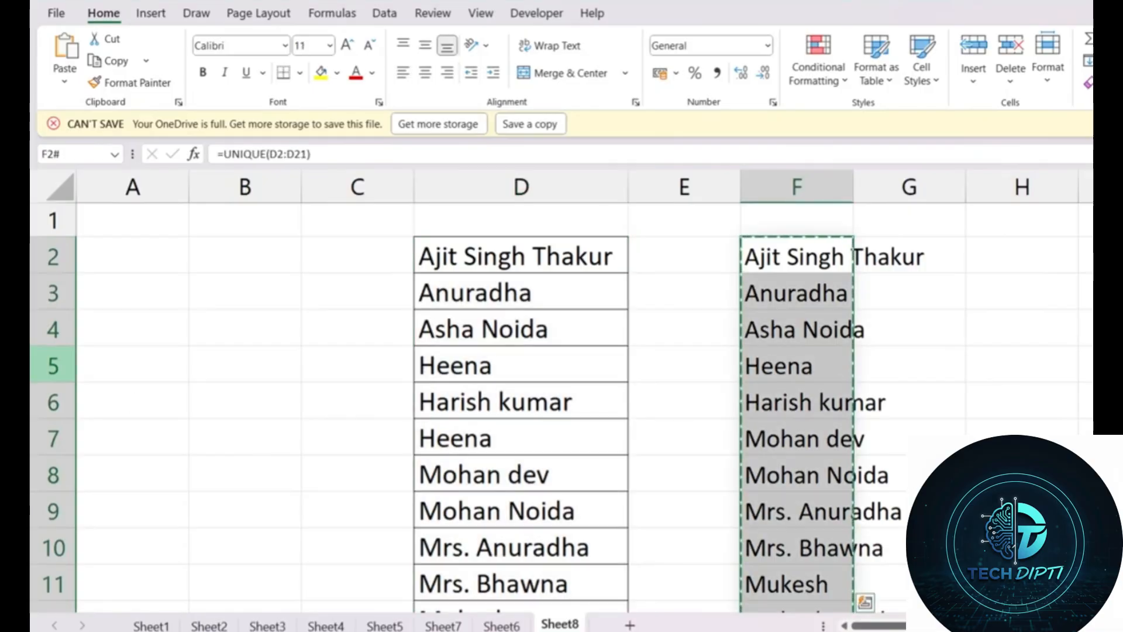
drag(52, 366, 53, 402)
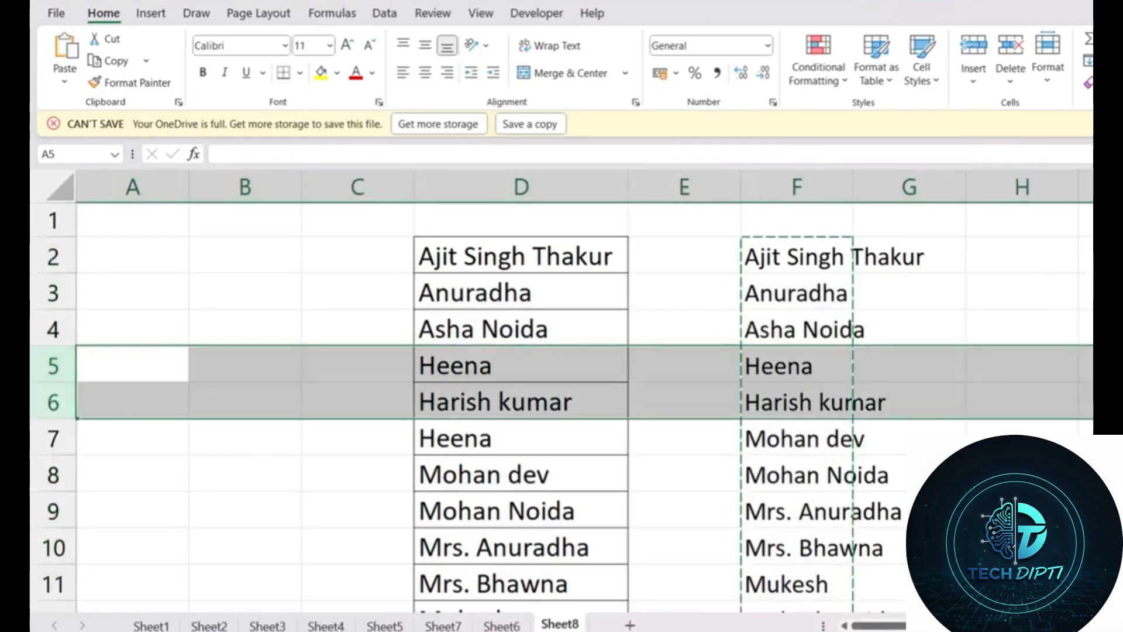
click(316, 479)
click(151, 625)
Step: Paste copies of the row 4–6 records over rows 14–16, then select the table A2:J22
scroll(403, 321, up, 3)
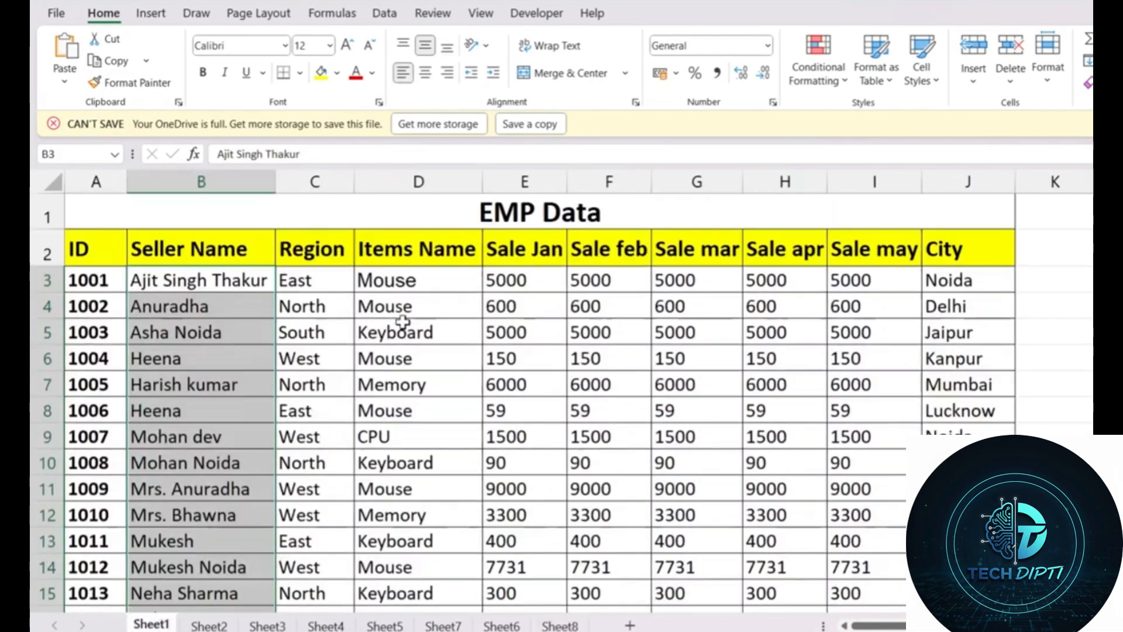
drag(88, 306, 933, 351)
scroll(85, 388, down, 4)
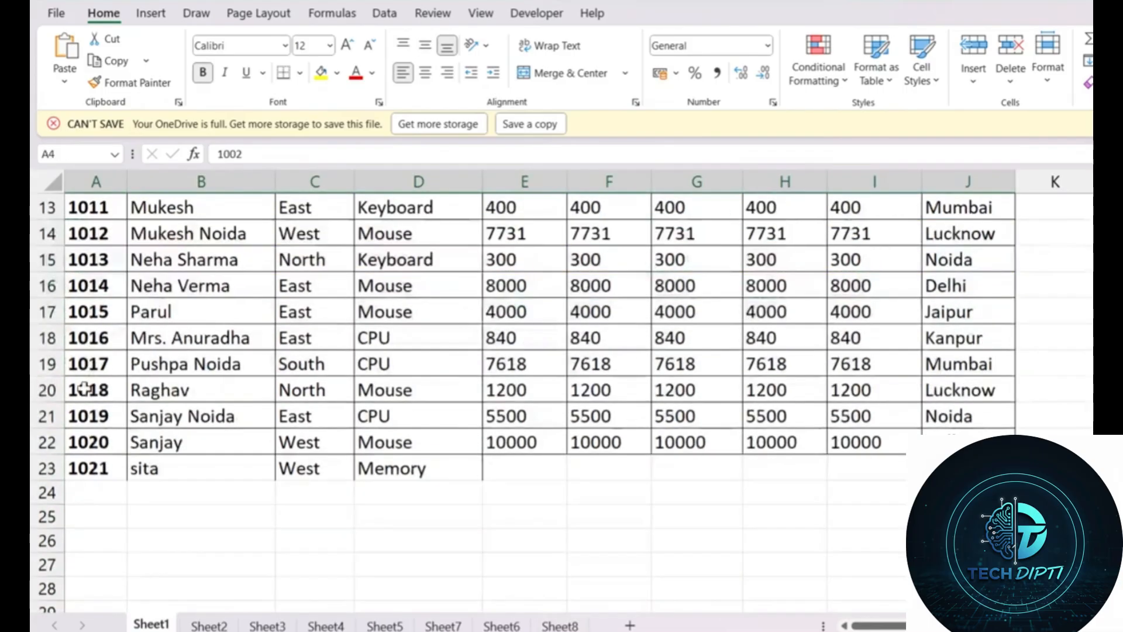
click(93, 235)
key(ctrl+v)
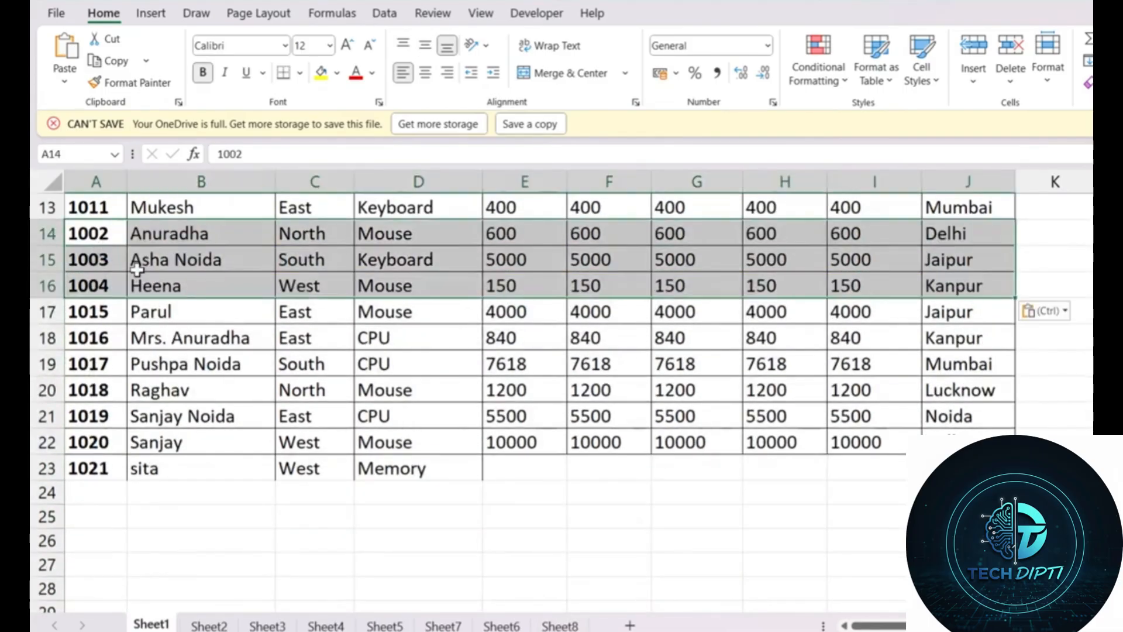
click(558, 402)
scroll(558, 402, up, 4)
drag(97, 248, 966, 546)
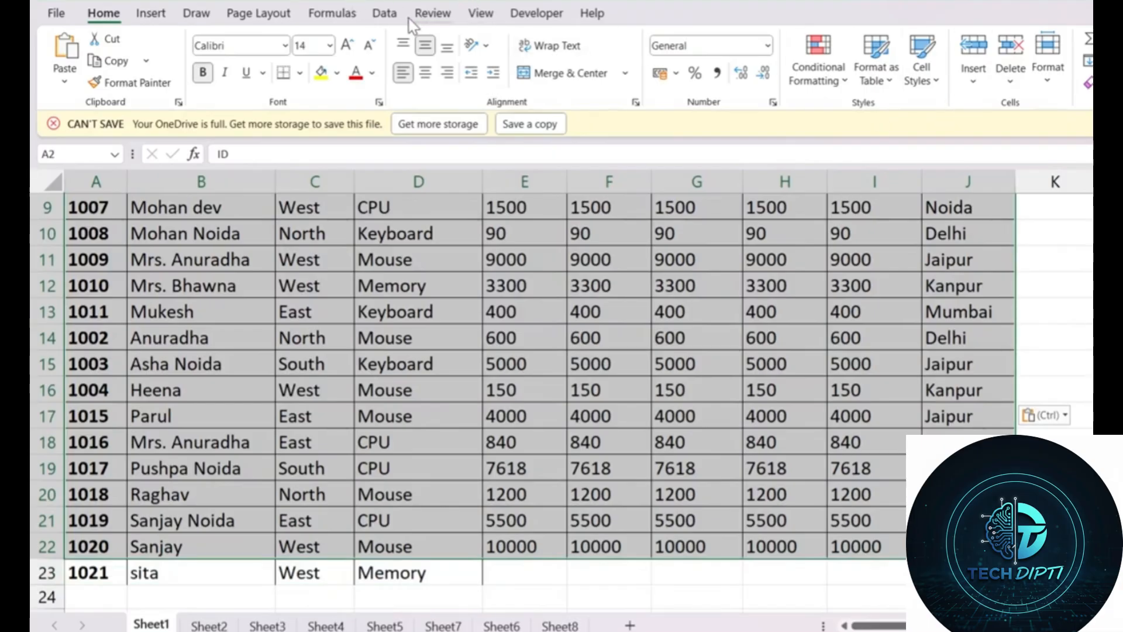
Step: Remove duplicates across all columns, deleting 3 repeated records to leave 17 rows
click(385, 13)
click(833, 55)
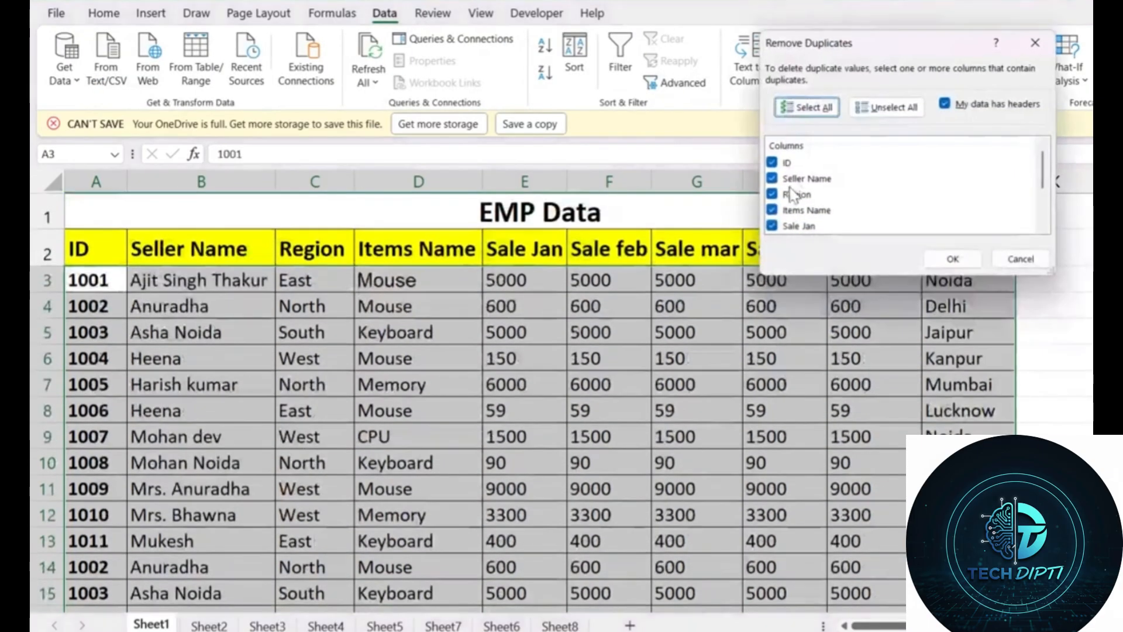
scroll(828, 176, down, 3)
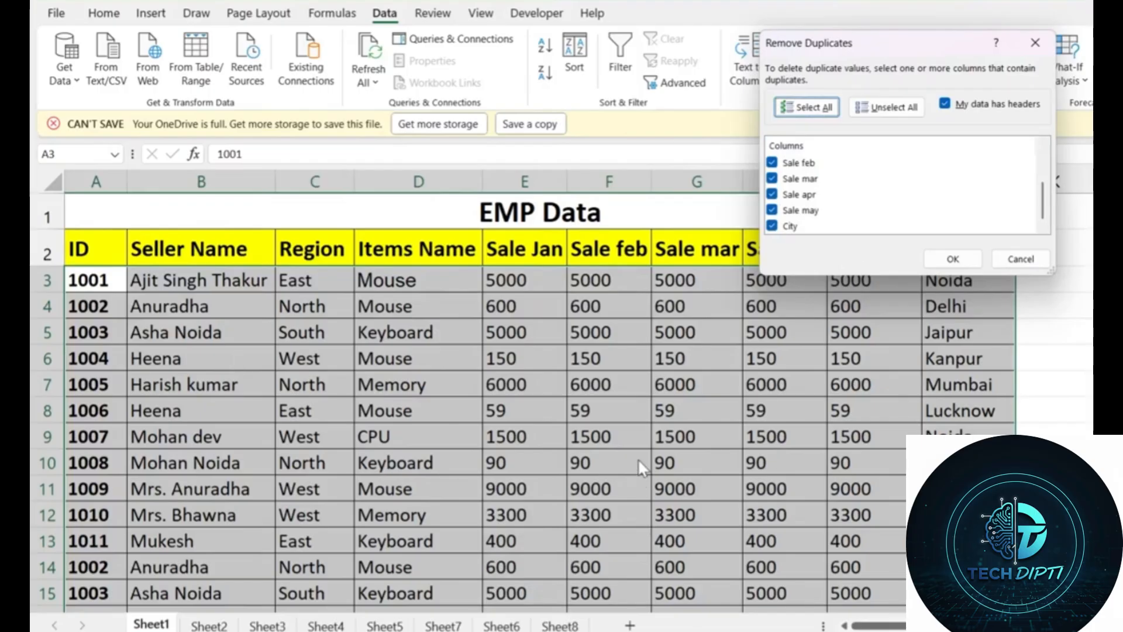
click(954, 264)
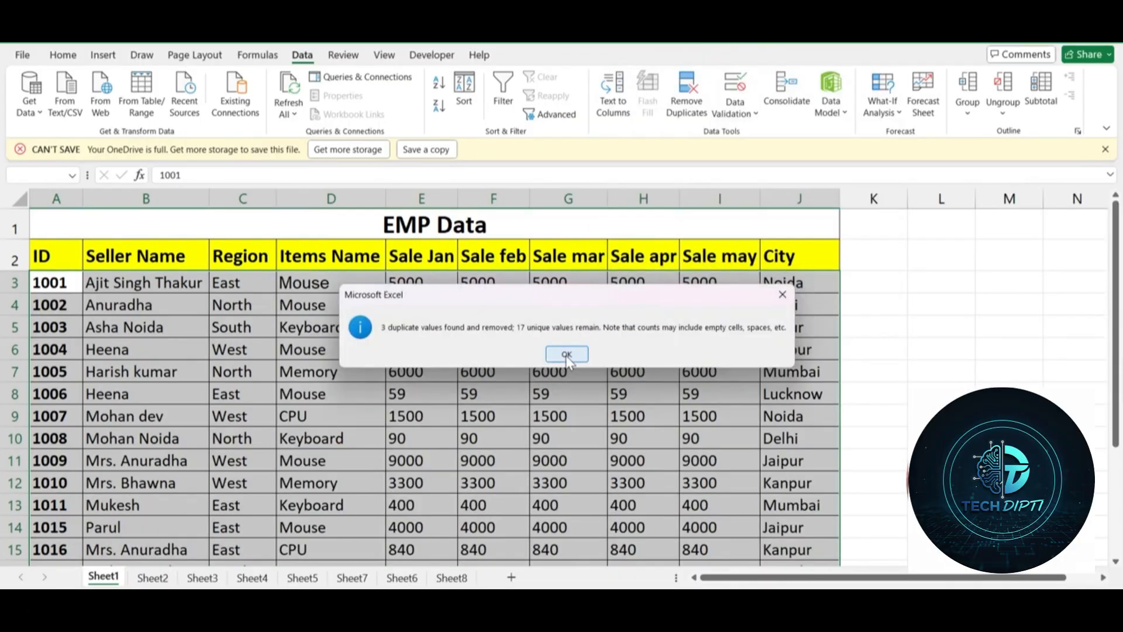
click(695, 364)
scroll(487, 384, down, 8)
Step: Select empty cell A25 below the EMP Data table and return to the Home tab
scroll(185, 348, up, 3)
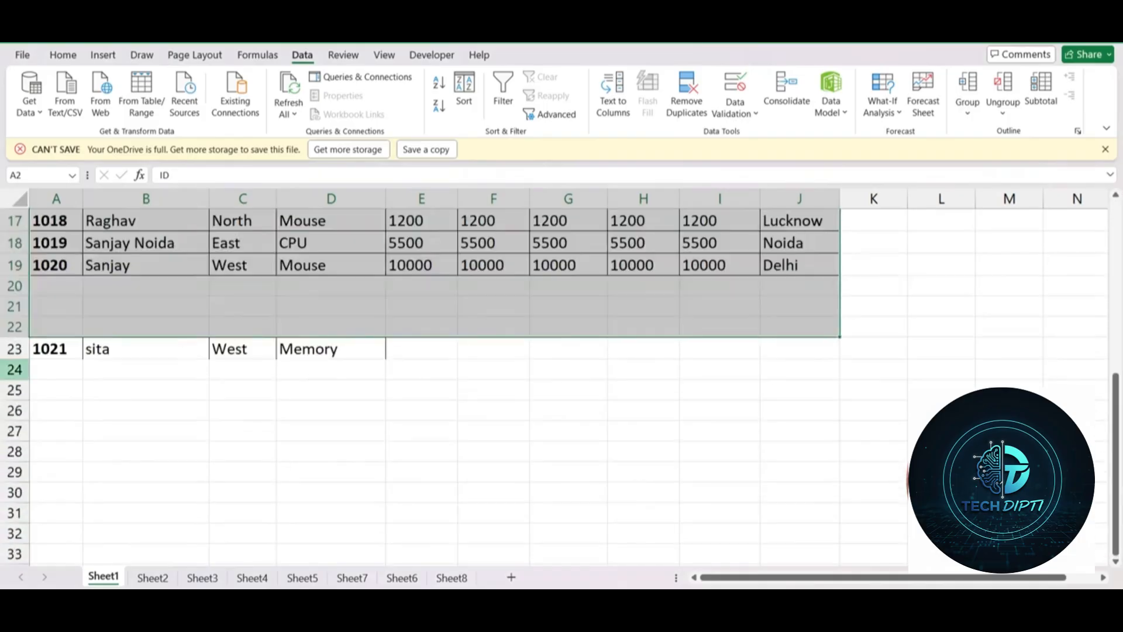
scroll(552, 414, up, 5)
scroll(55, 389, down, 5)
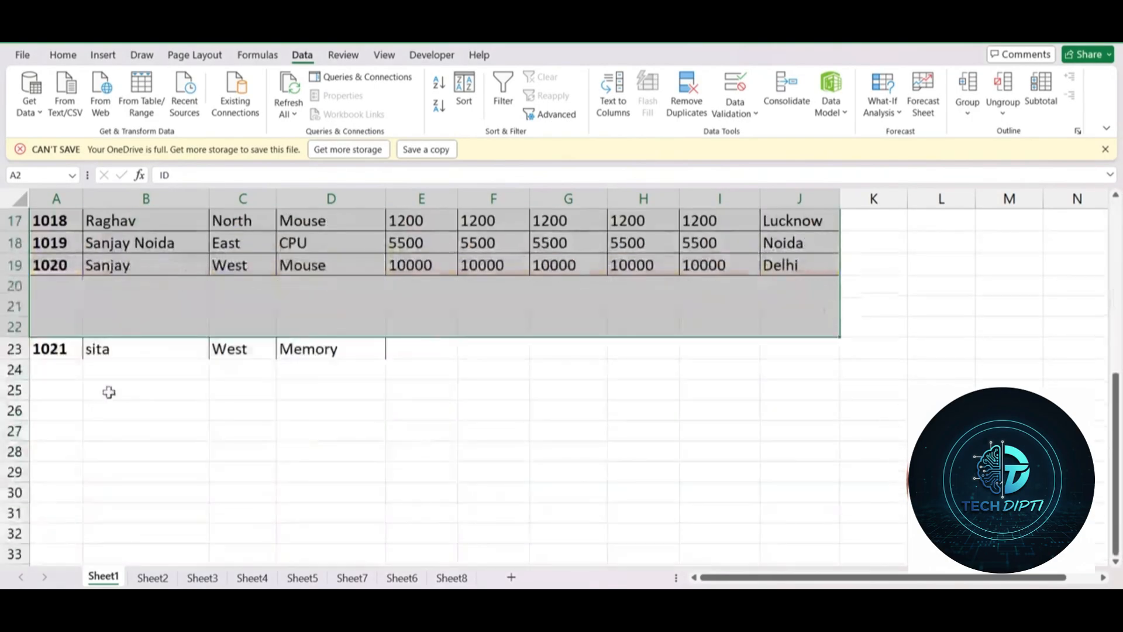
click(109, 392)
click(60, 389)
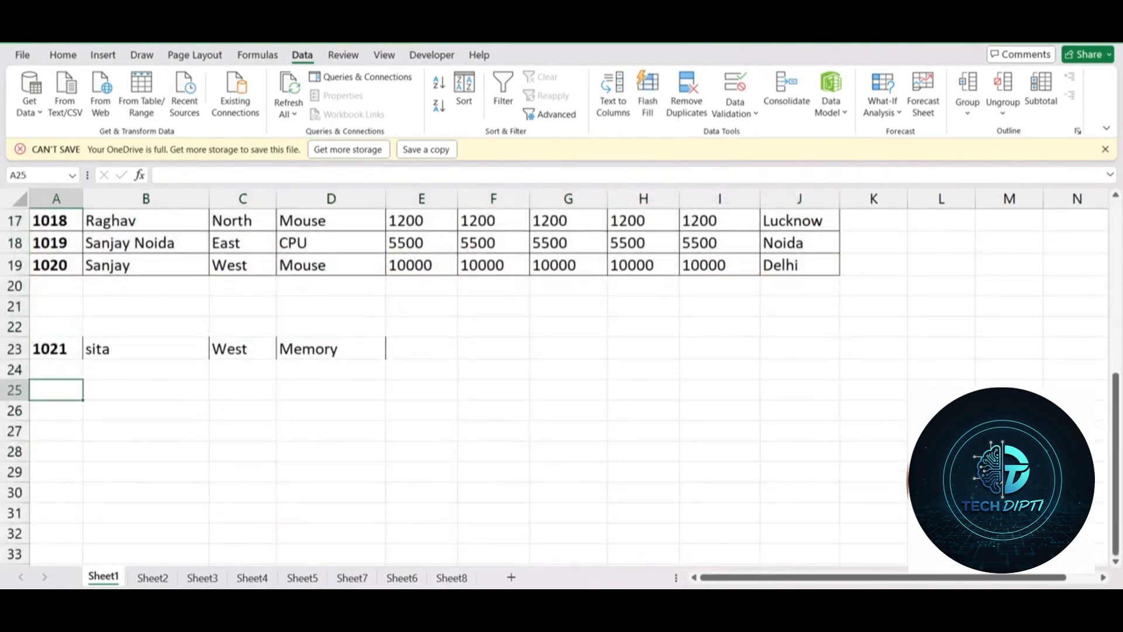
click(62, 54)
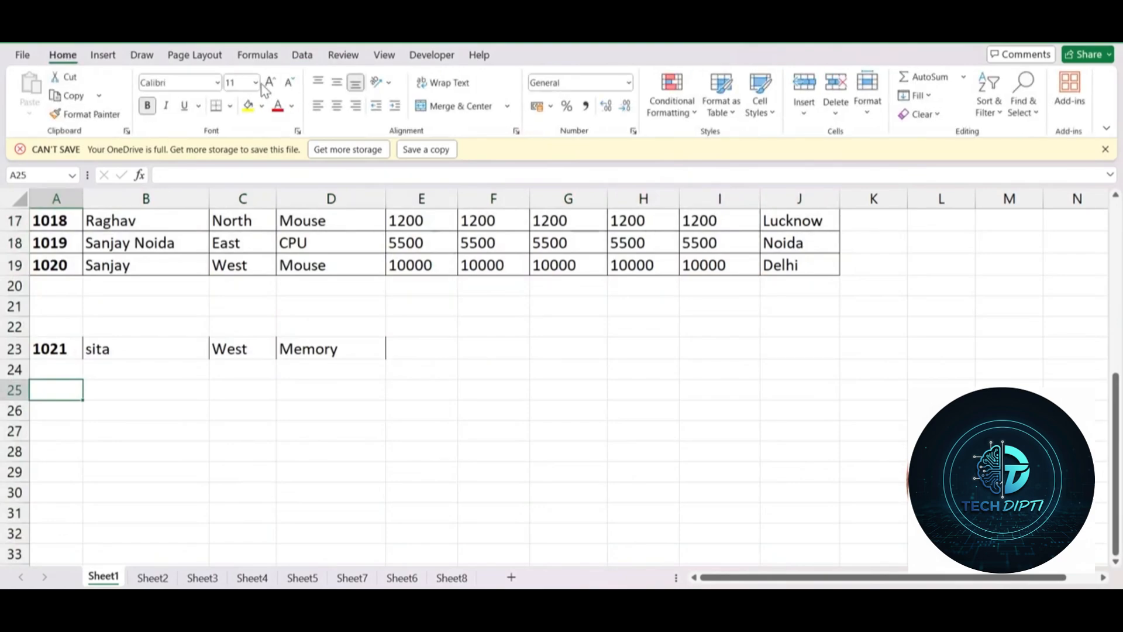
scroll(273, 218, up, 3)
scroll(281, 223, down, 4)
scroll(291, 234, up, 2)
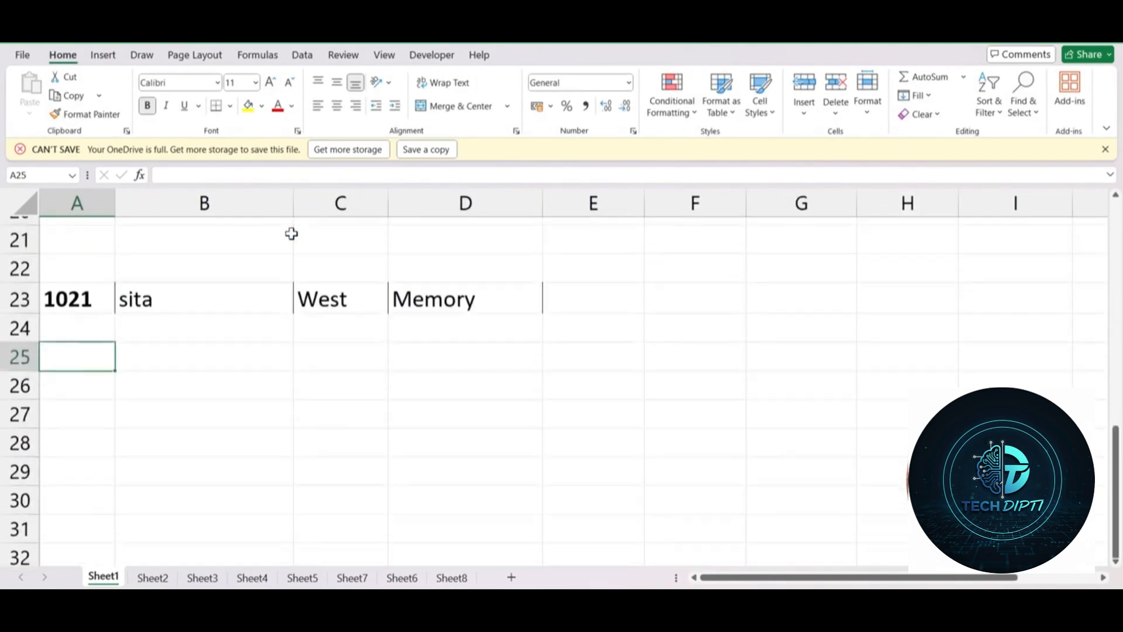
scroll(291, 233, up, 1)
Step: Enter =UNIQUE(A2:J19) in A25 to spill the deduplicated table below the original
text(=)
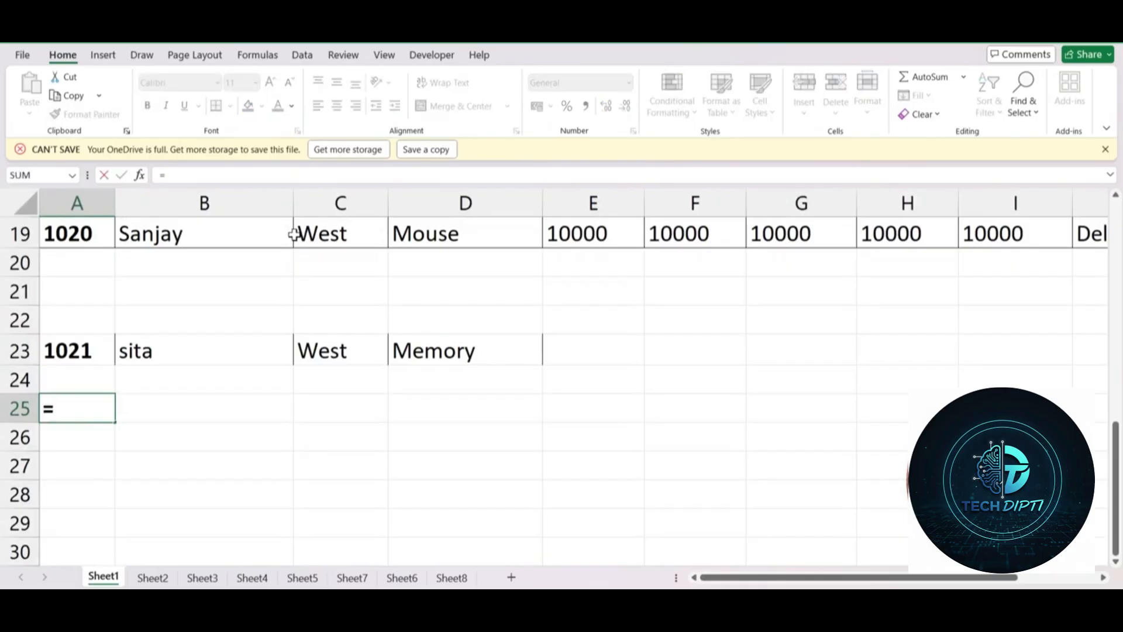
text(unique)
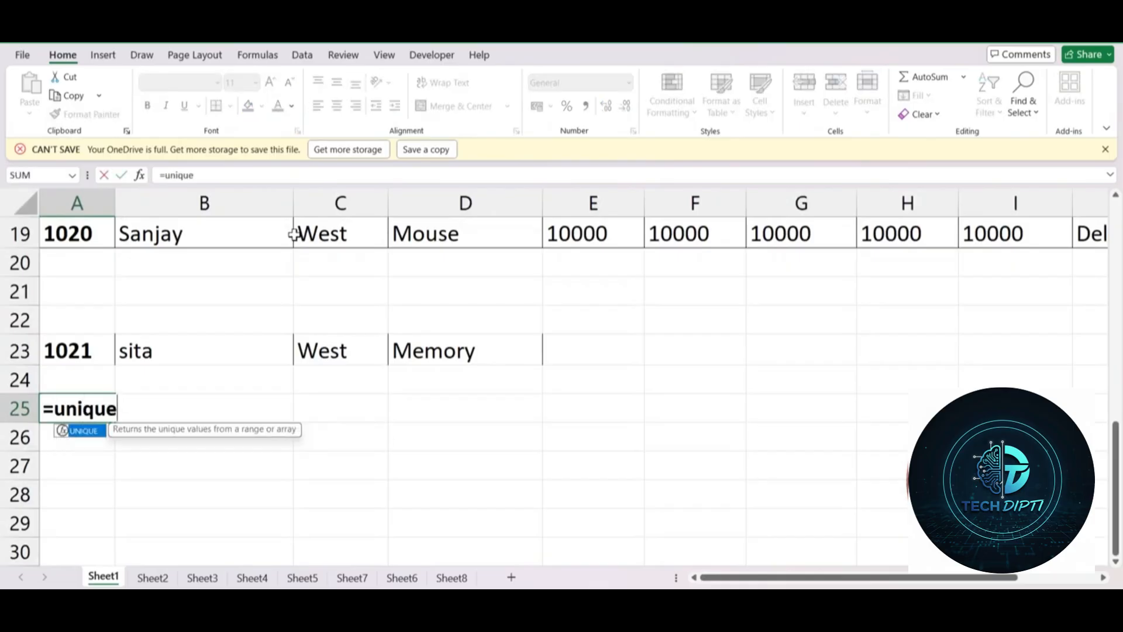
text(()
scroll(285, 264, up, 6)
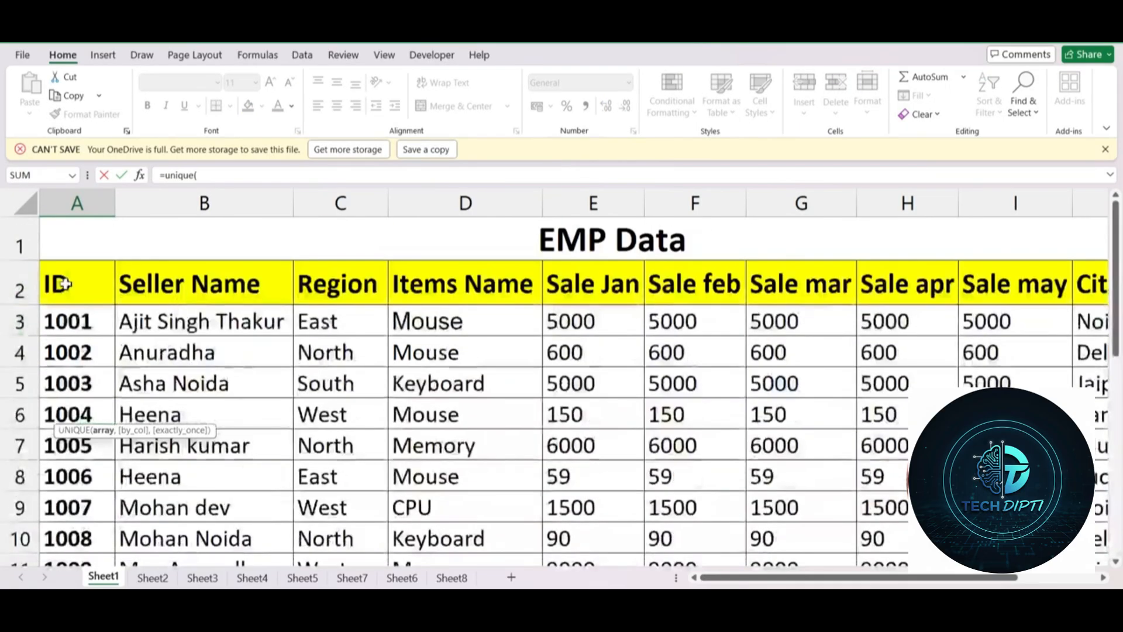
drag(70, 281, 587, 520)
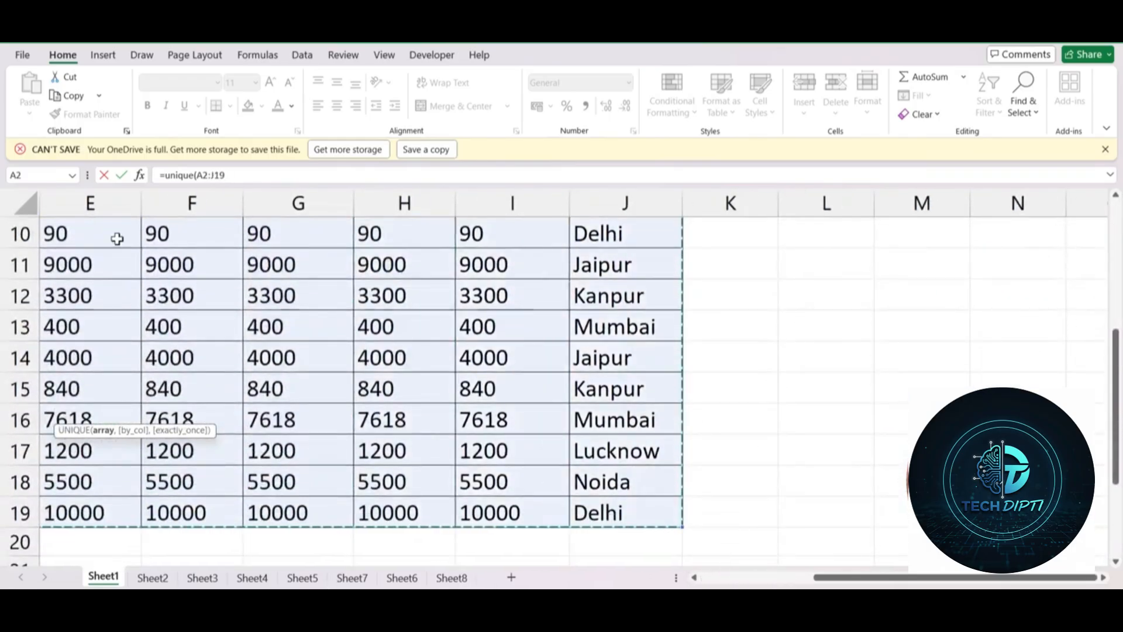
scroll(115, 238, down, 3)
drag(831, 577, 718, 578)
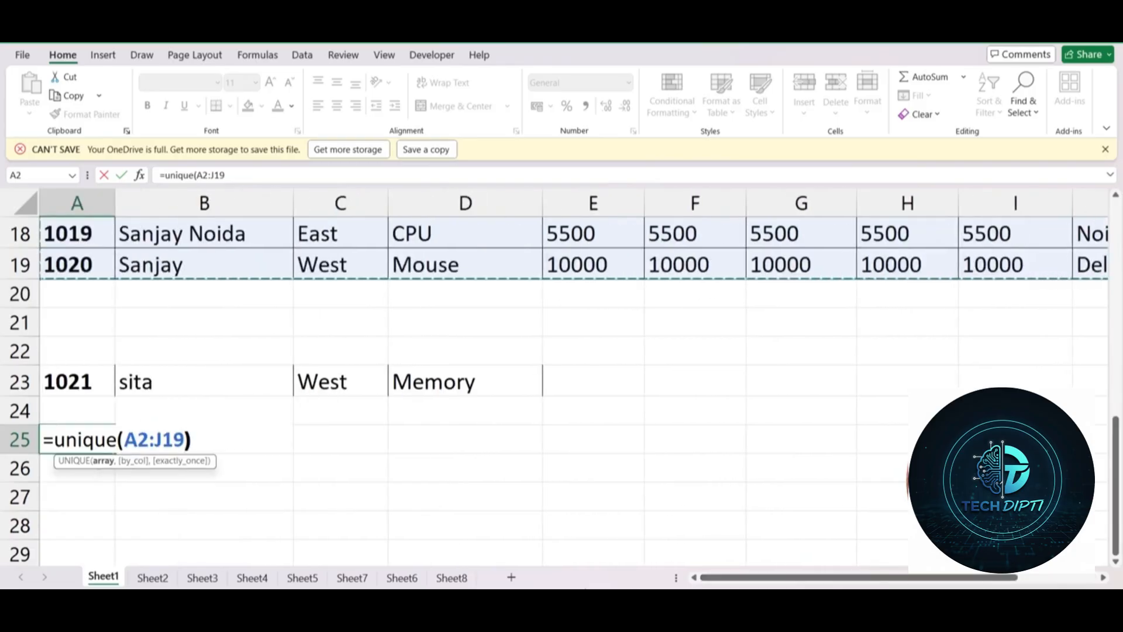
key(Return)
scroll(315, 331, down, 4)
scroll(316, 332, down, 5)
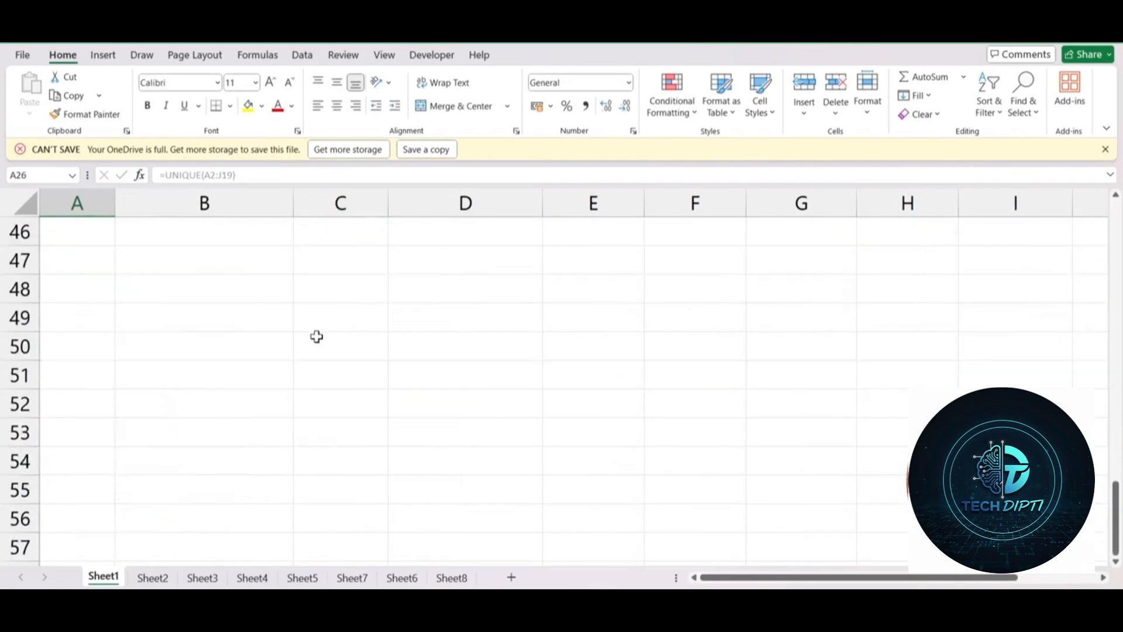
scroll(348, 328, up, 4)
scroll(199, 433, up, 2)
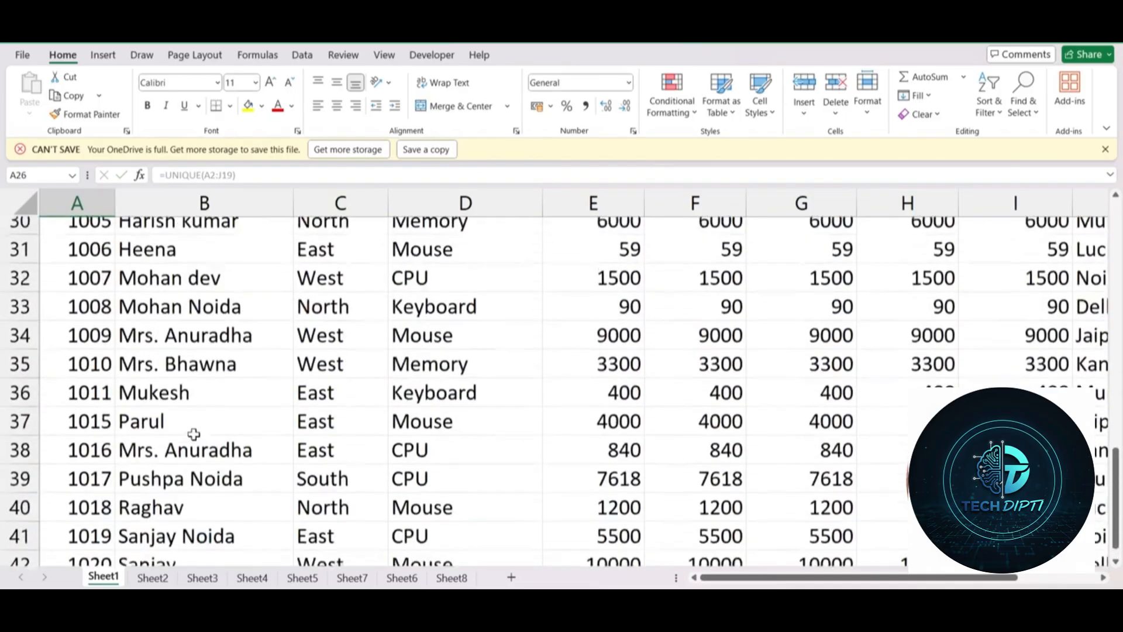
scroll(102, 404, up, 3)
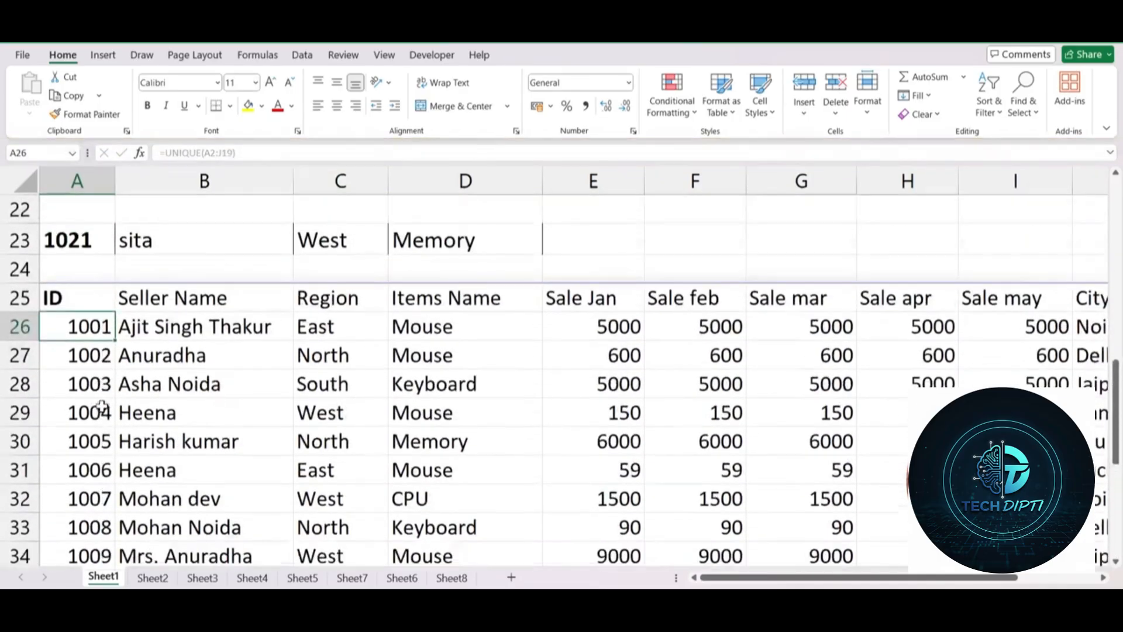
scroll(133, 365, down, 3)
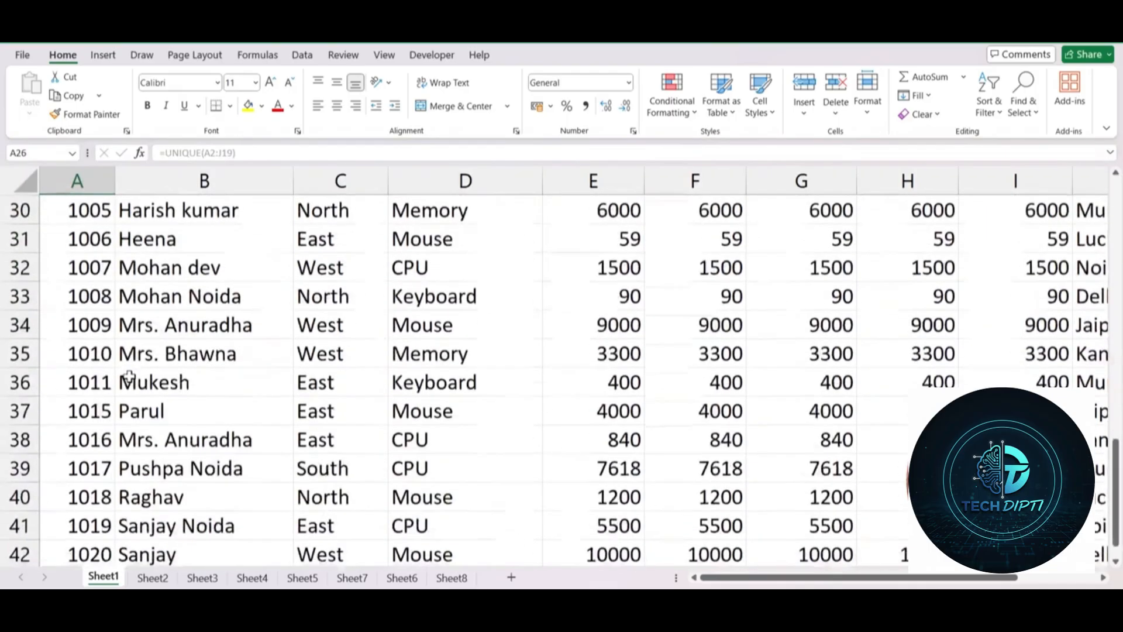
scroll(111, 357, down, 2)
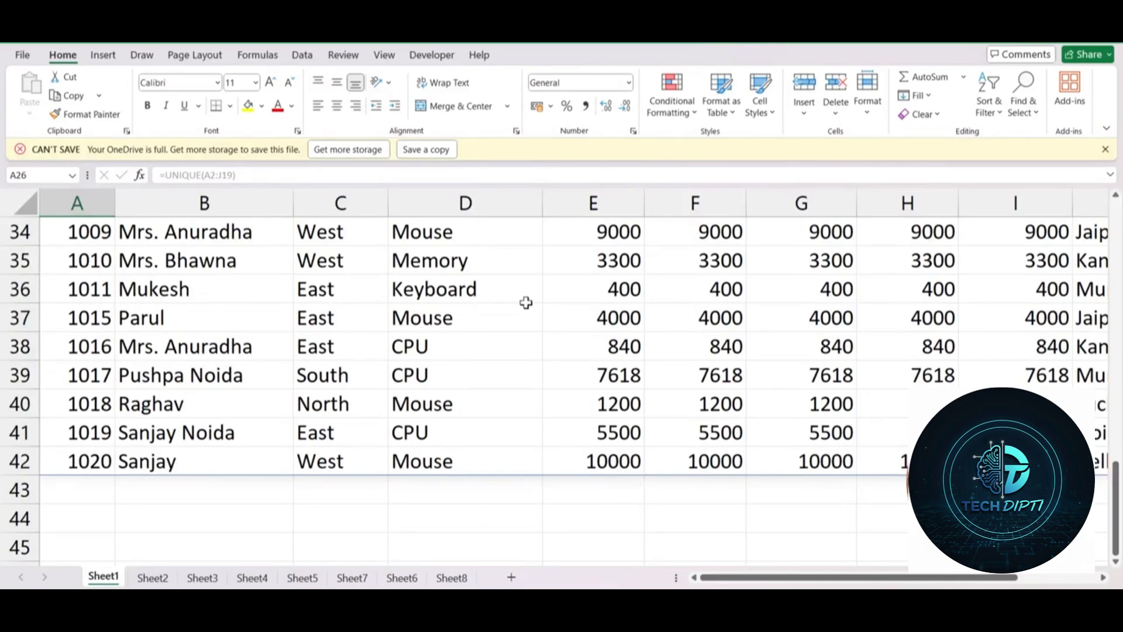
drag(89, 307, 88, 459)
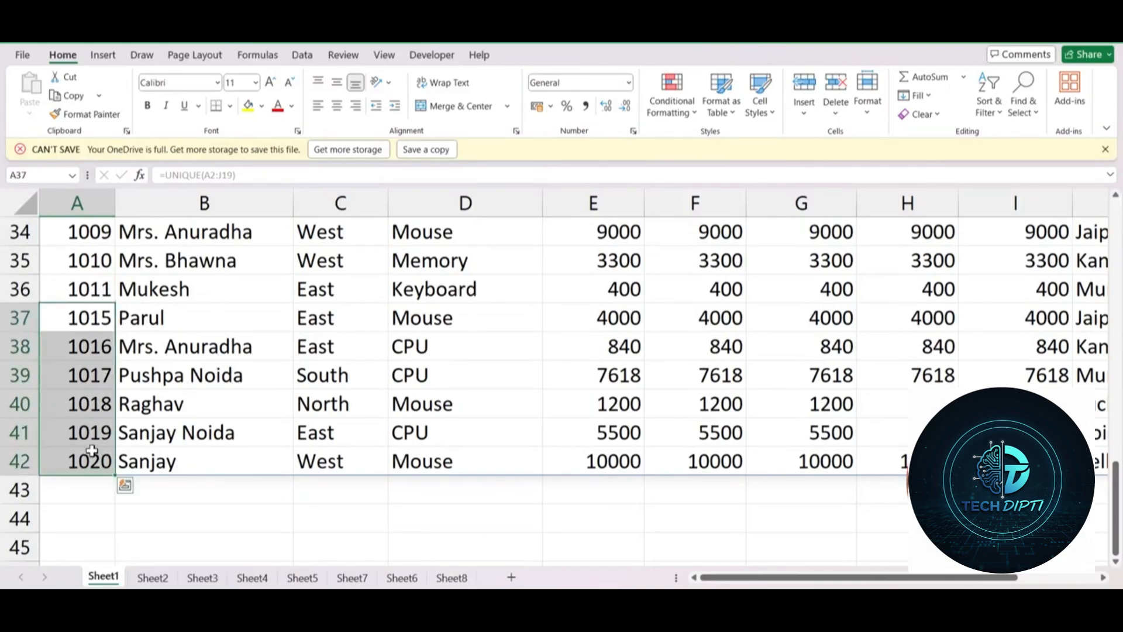
scroll(483, 462, up, 10)
scroll(483, 462, up, 1)
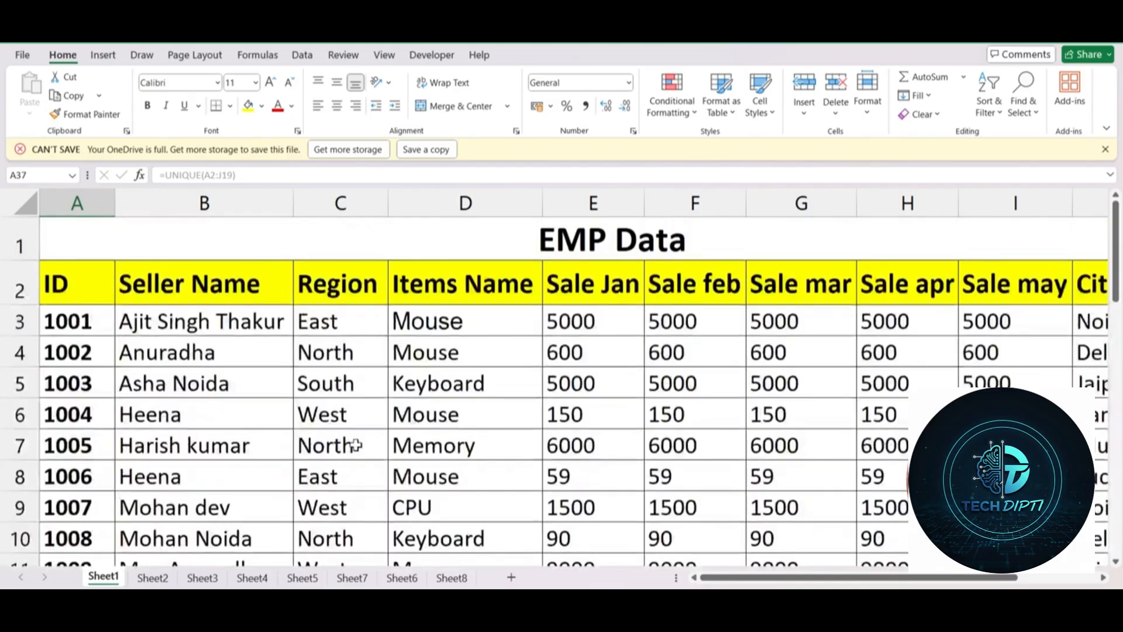